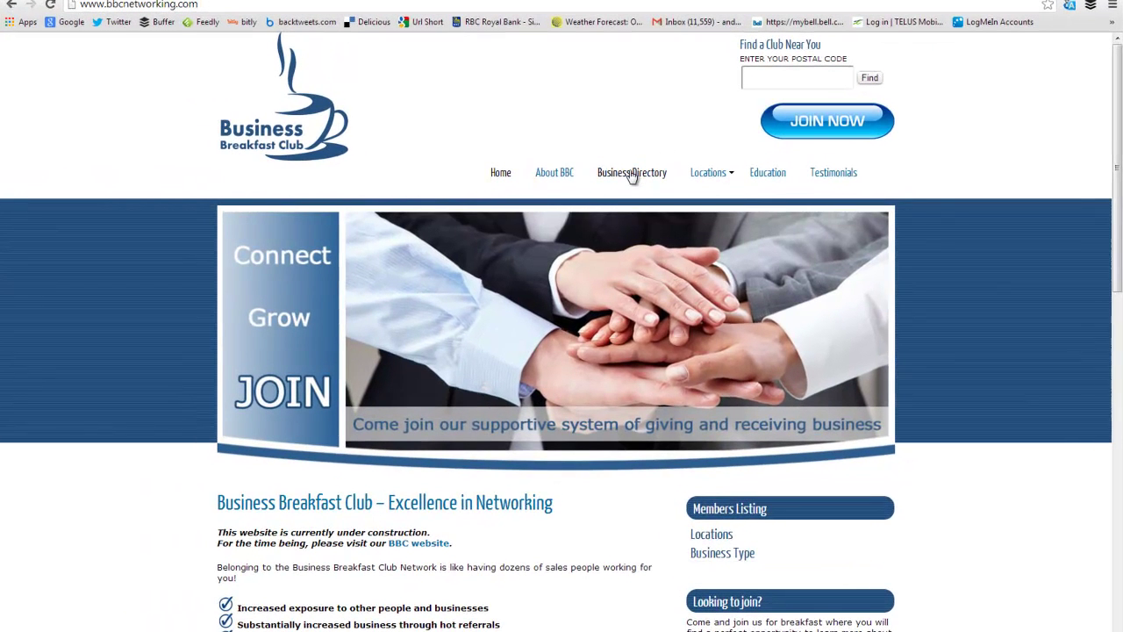
# - Open the Business Directory and browse the member listings through to the second page
pyautogui.click(623, 179)
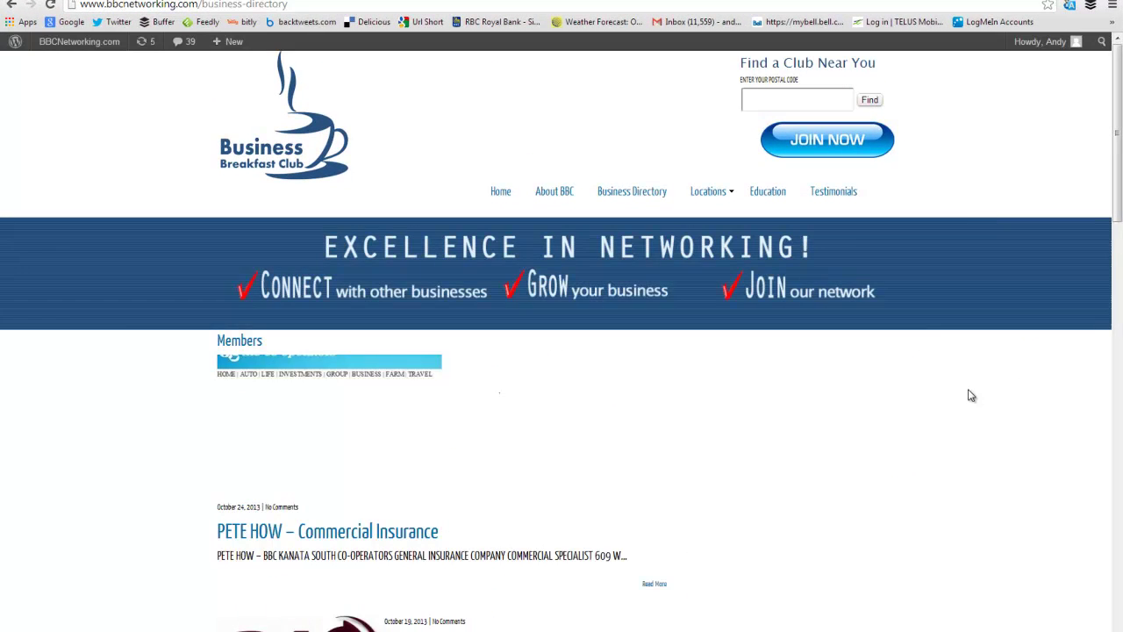
pyautogui.scroll(-1, 970, 395)
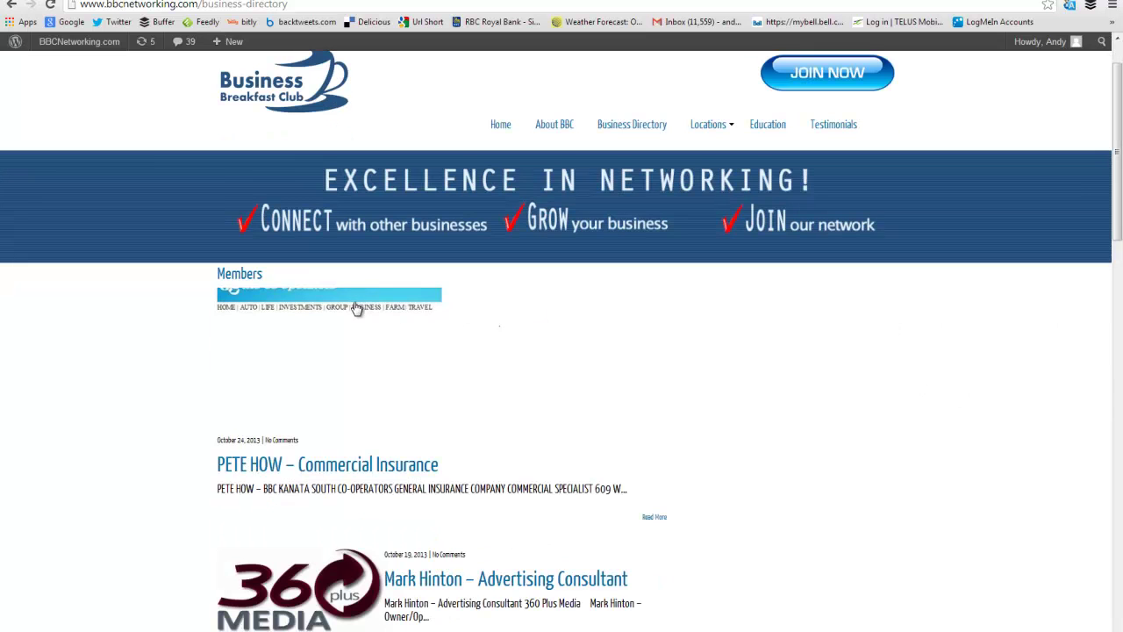
pyautogui.scroll(-2, 353, 322)
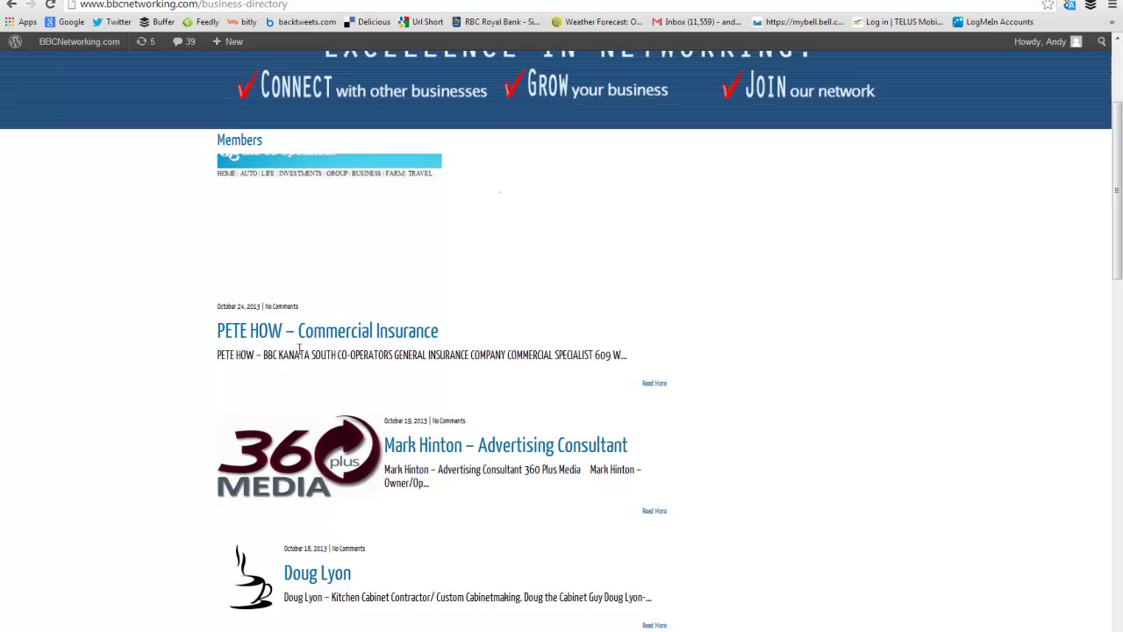
pyautogui.scroll(-2, 338, 351)
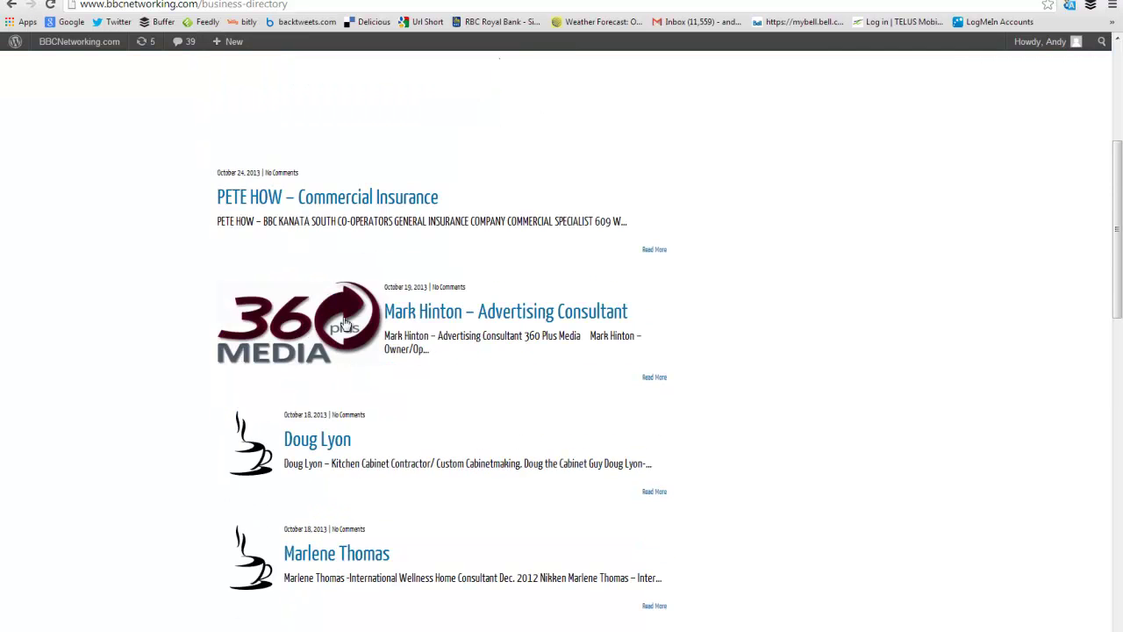
pyautogui.scroll(-8, 614, 359)
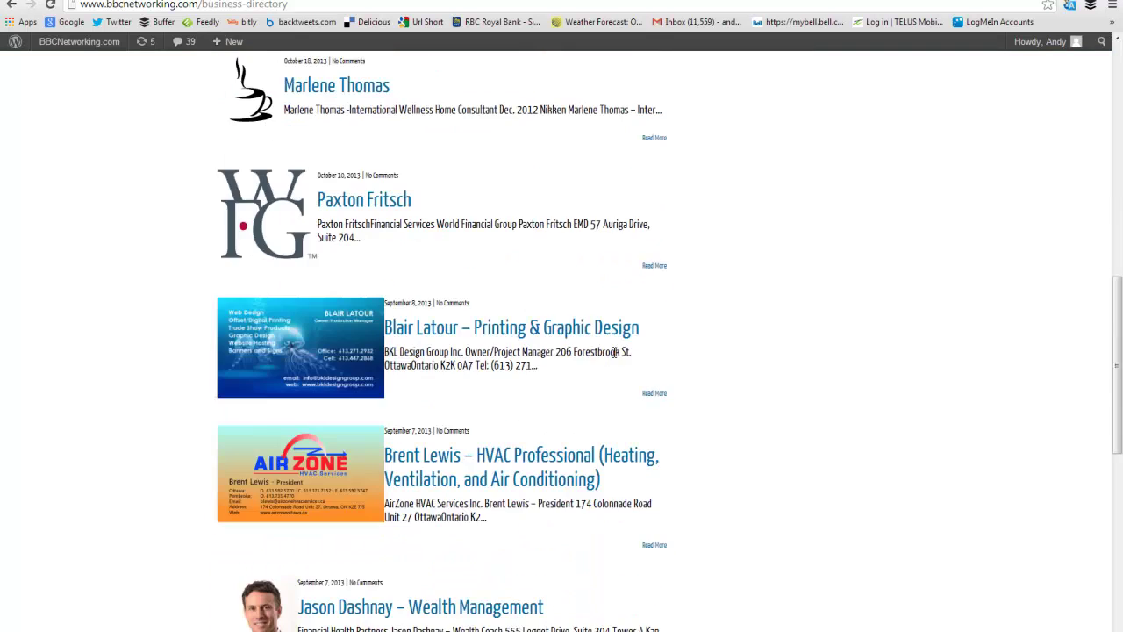
pyautogui.scroll(-2, 614, 357)
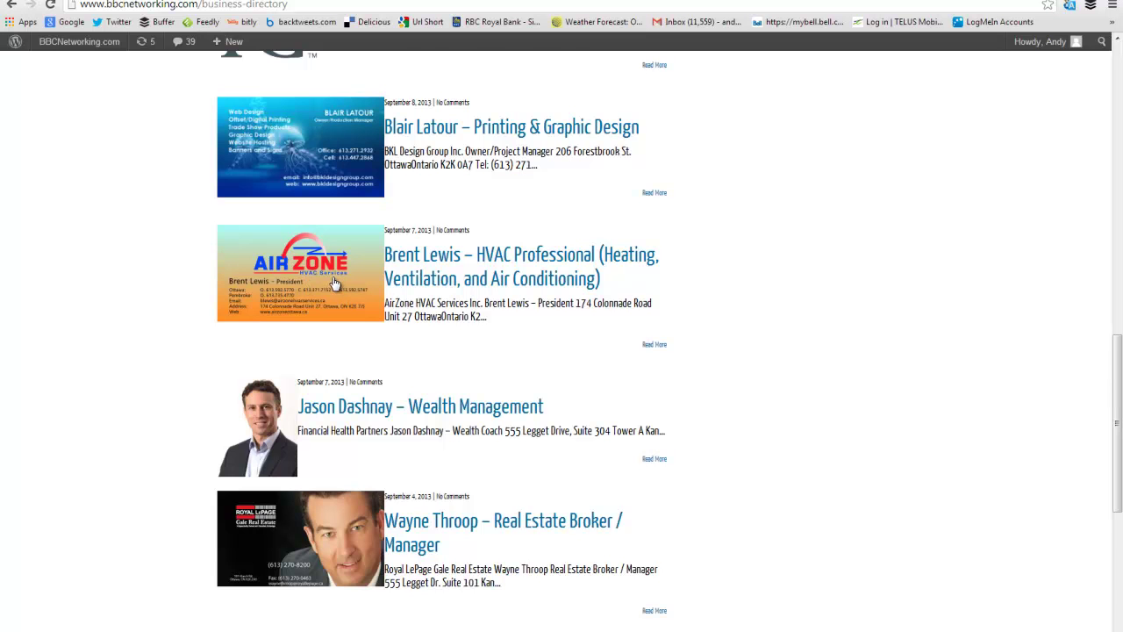
pyautogui.scroll(-3, 371, 269)
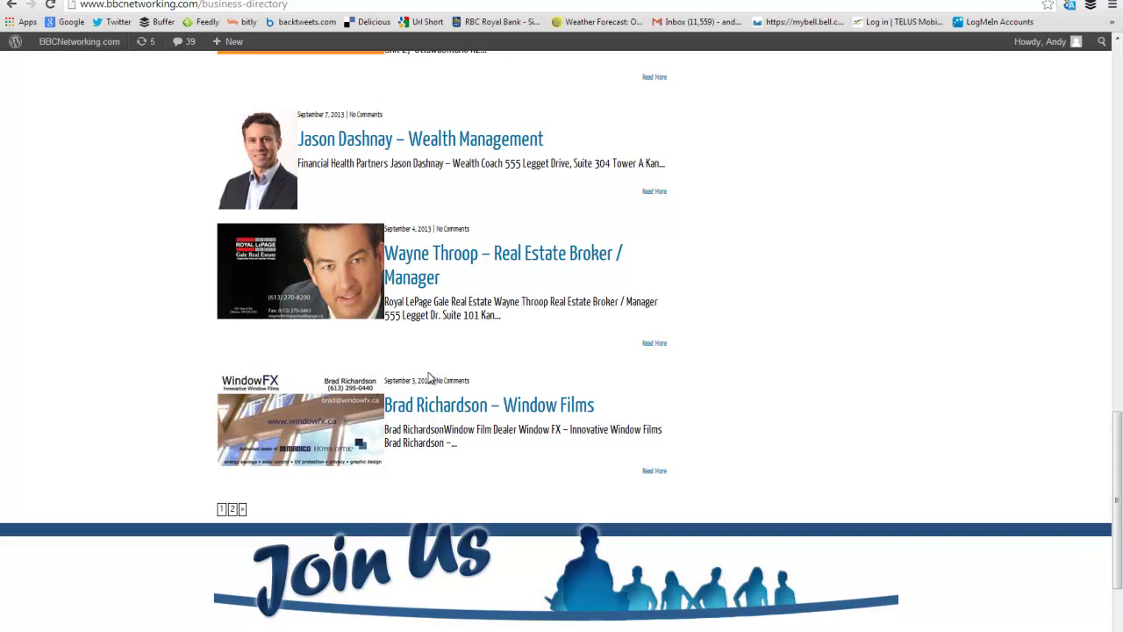
pyautogui.click(243, 512)
pyautogui.scroll(-2, 514, 431)
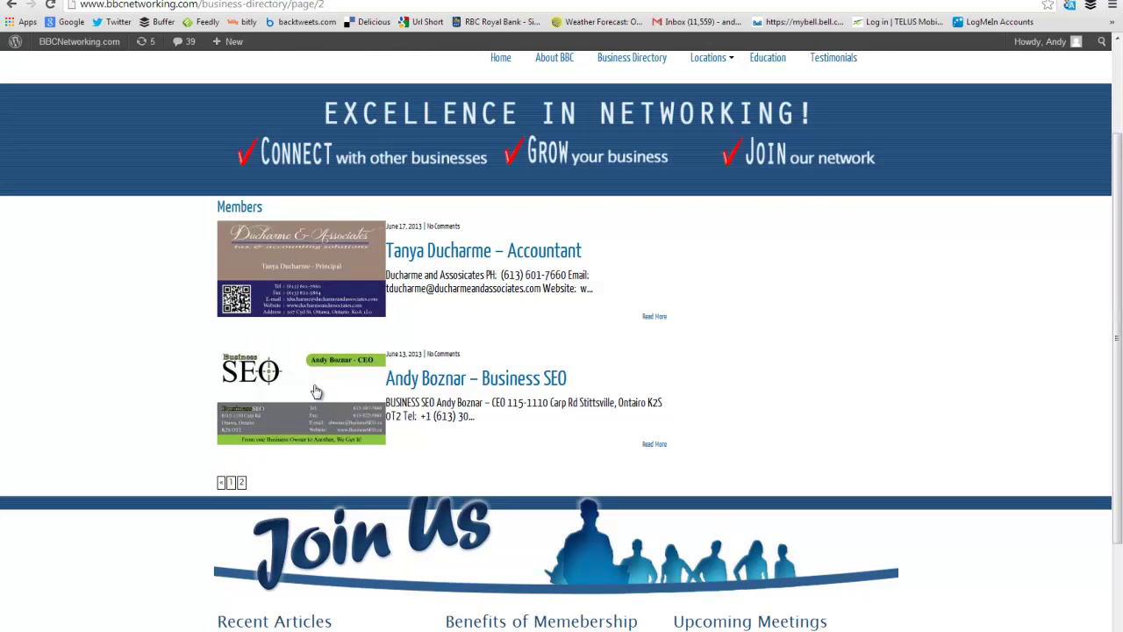
# - Open the Business SEO member's profile and review its photo, logo, contact details and description
pyautogui.click(450, 384)
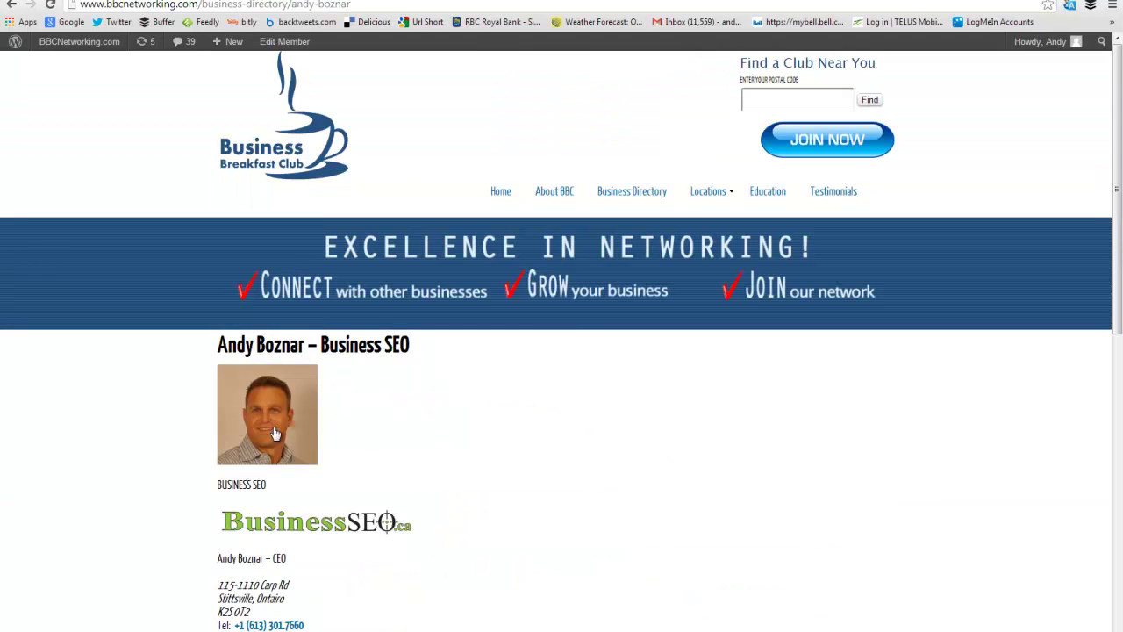
pyautogui.scroll(-3, 474, 421)
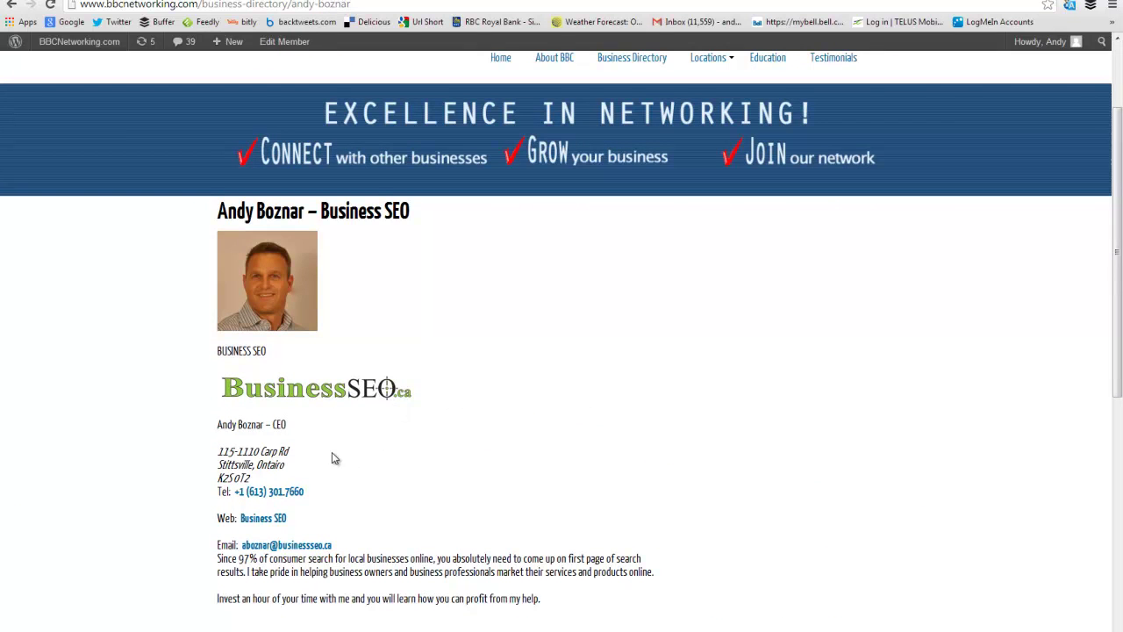
pyautogui.scroll(-1, 325, 451)
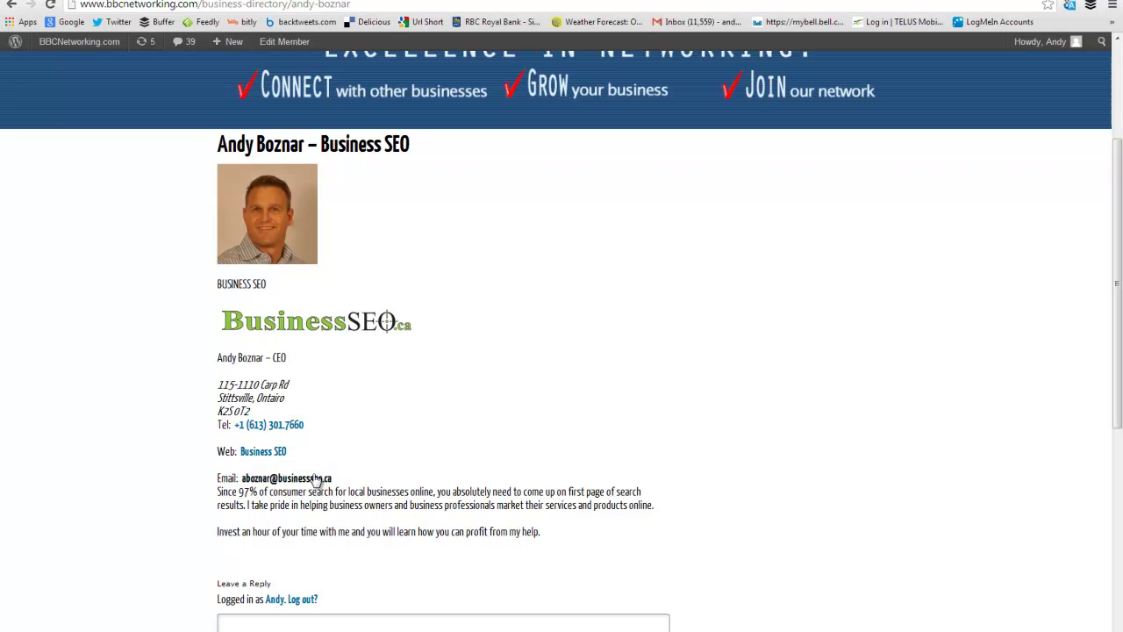
pyautogui.scroll(-1, 647, 433)
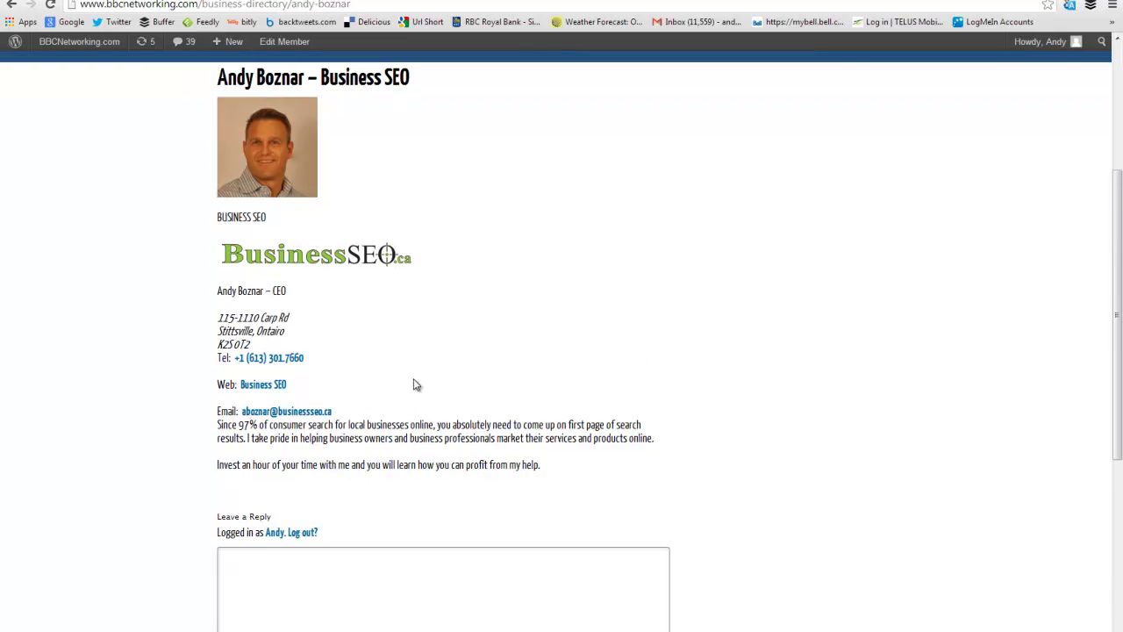
pyautogui.scroll(2, 645, 424)
pyautogui.scroll(2, 643, 423)
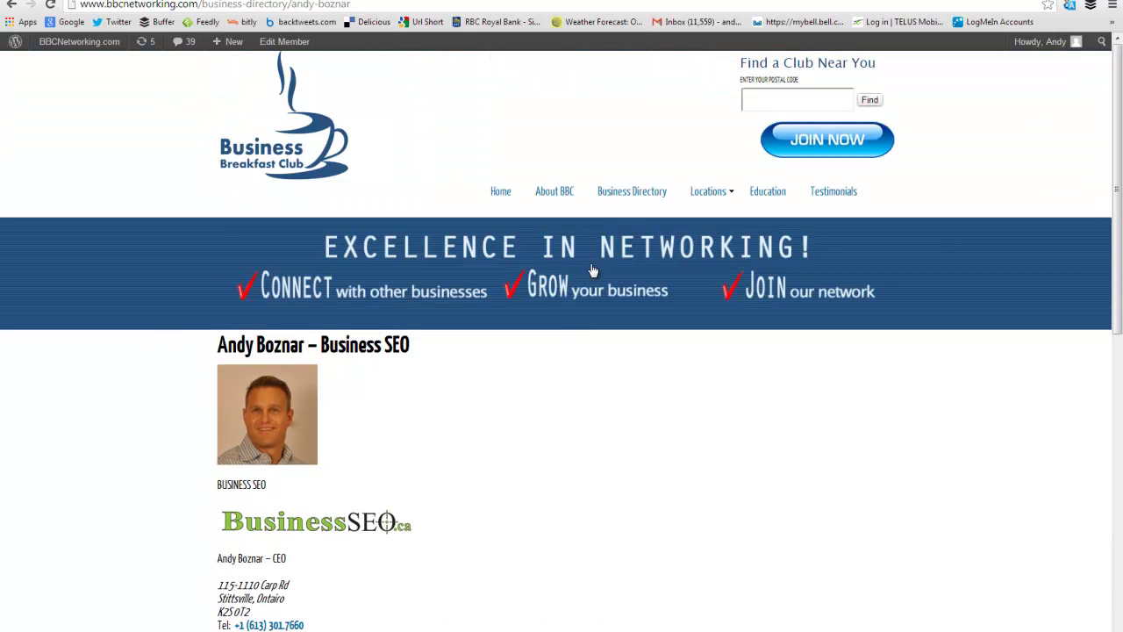
# - Return to the Business Directory and compare the images shown beside the members' listings
pyautogui.click(637, 194)
pyautogui.scroll(-3, 680, 421)
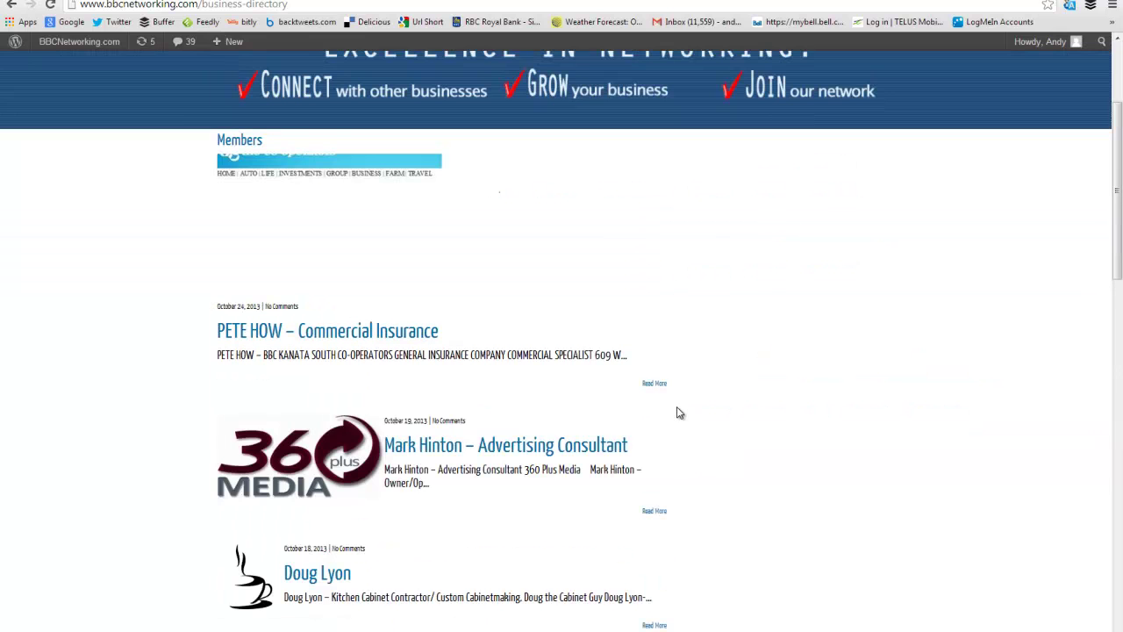
pyautogui.scroll(2, 644, 401)
pyautogui.scroll(-8, 571, 457)
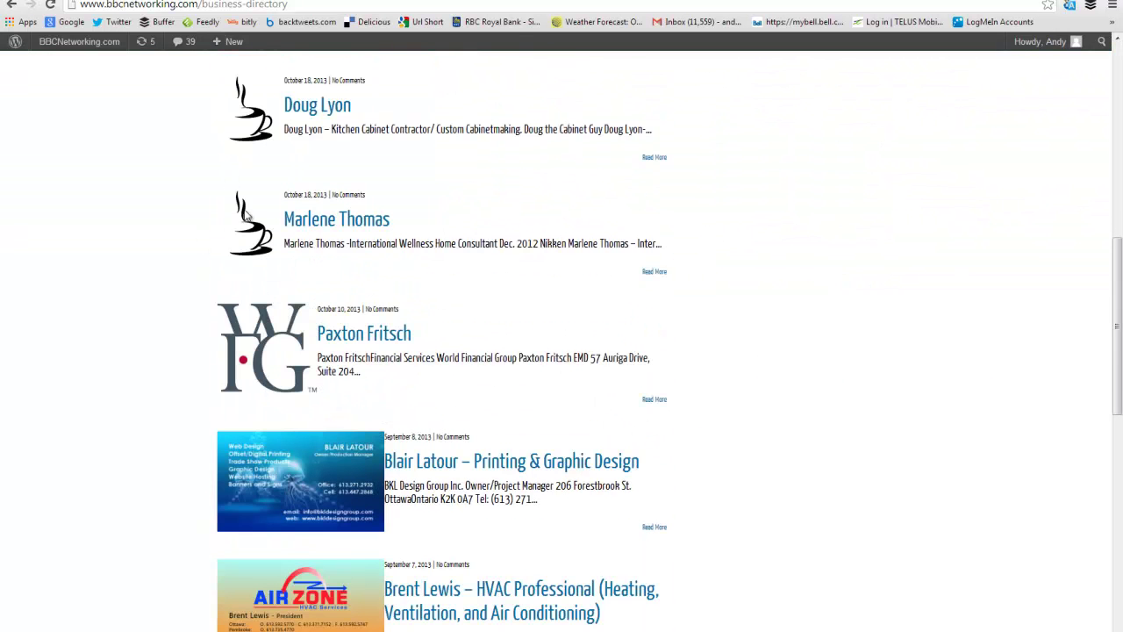
pyautogui.scroll(-5, 612, 444)
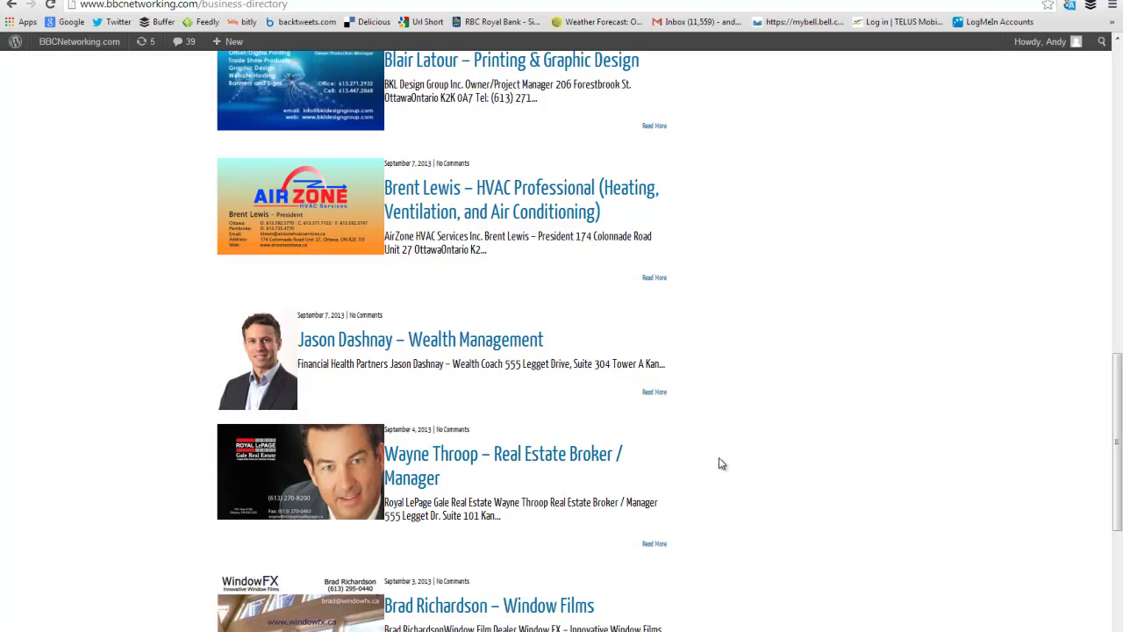
pyautogui.scroll(5, 728, 461)
pyautogui.scroll(12, 723, 462)
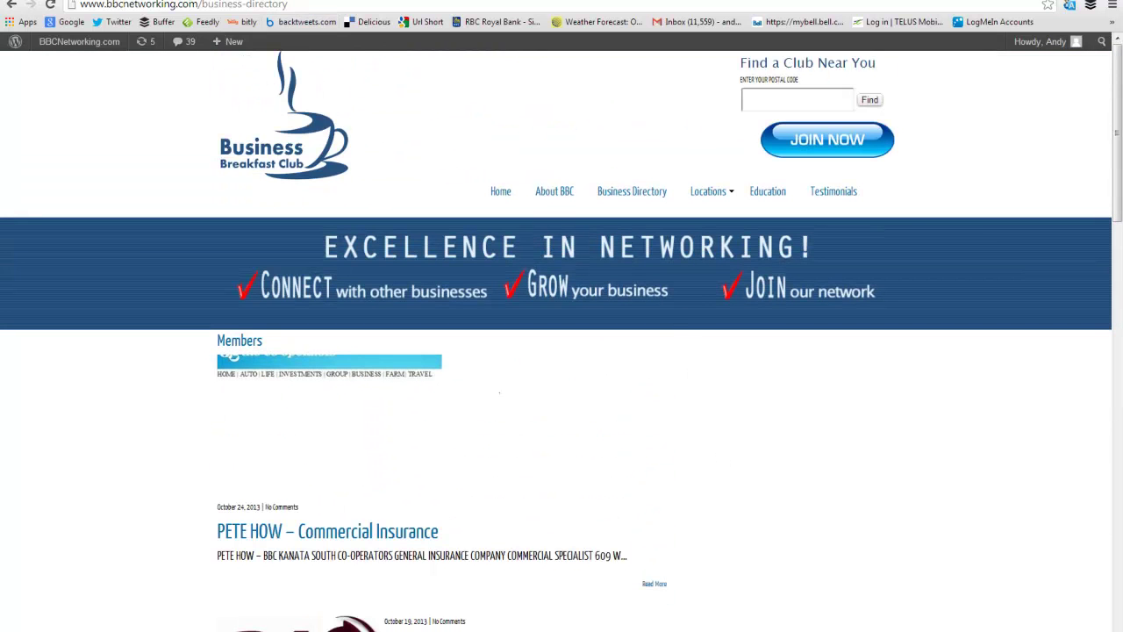
pyautogui.click(303, 4)
pyautogui.click(306, 4)
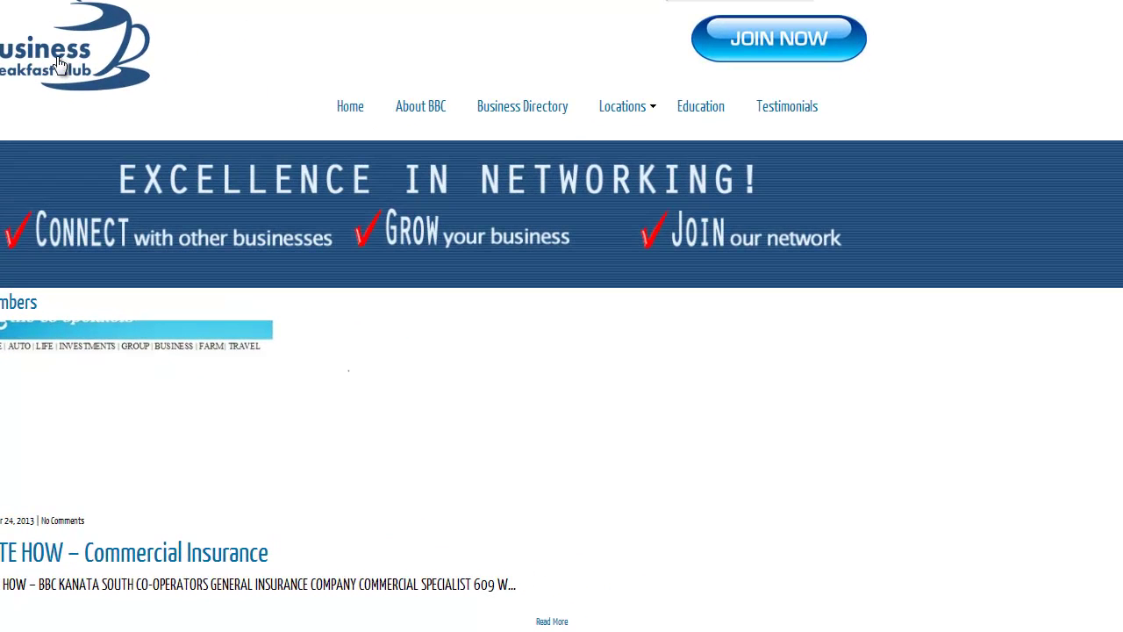
pyautogui.click(59, 66)
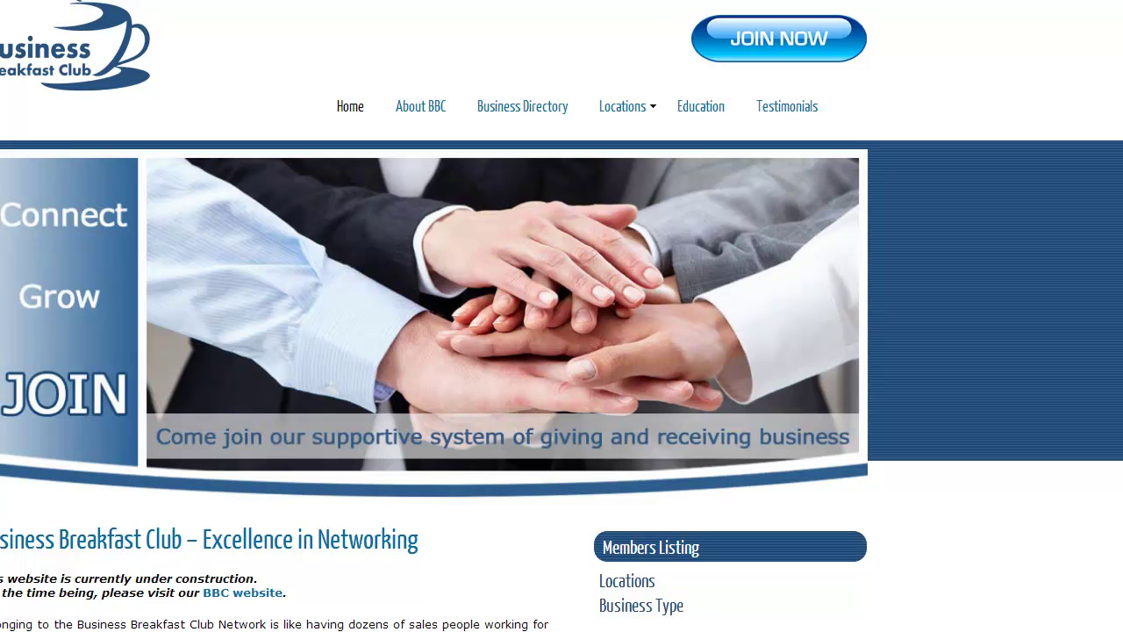
pyautogui.write('/')
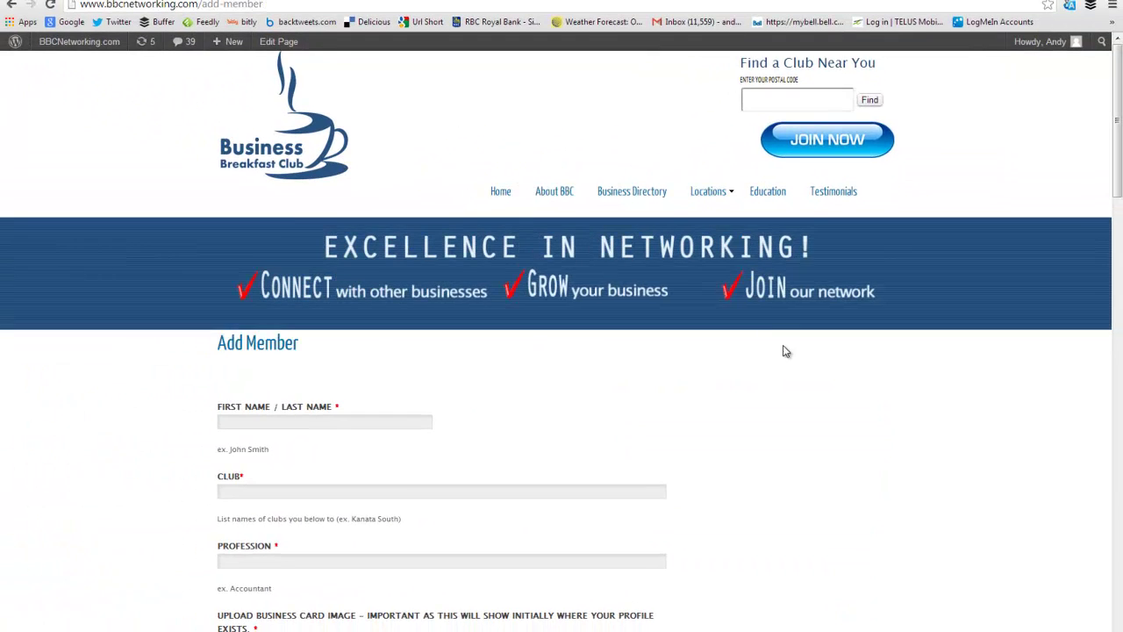
# - Examine the name, club and profession fields of the Add Member form
pyautogui.scroll(-1, 893, 378)
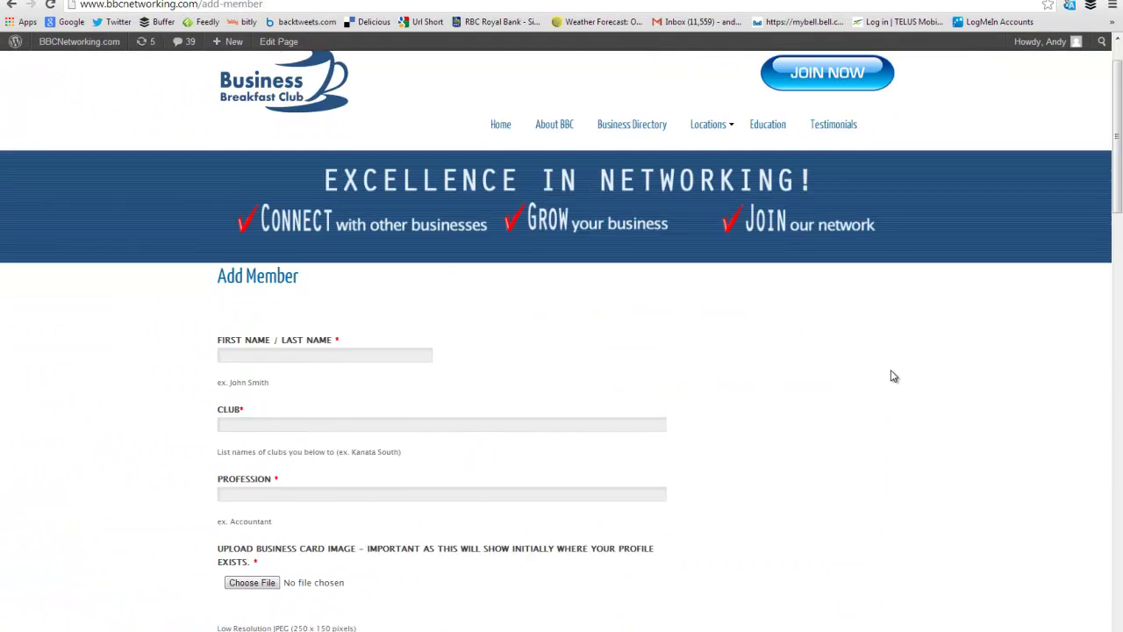
pyautogui.scroll(-1, 893, 377)
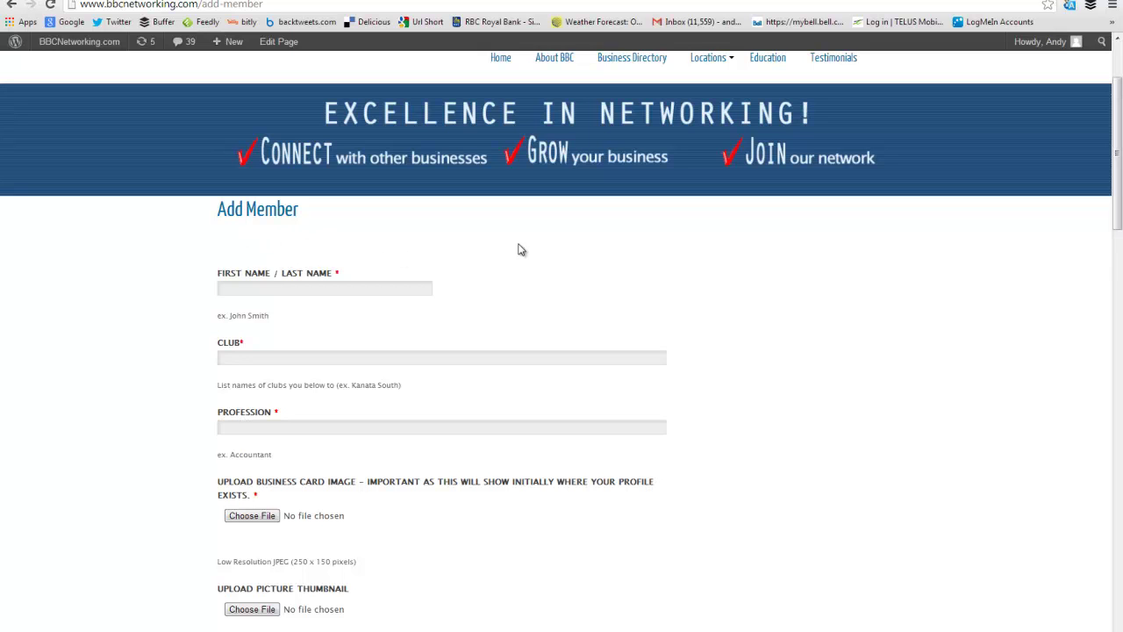
pyautogui.click(377, 289)
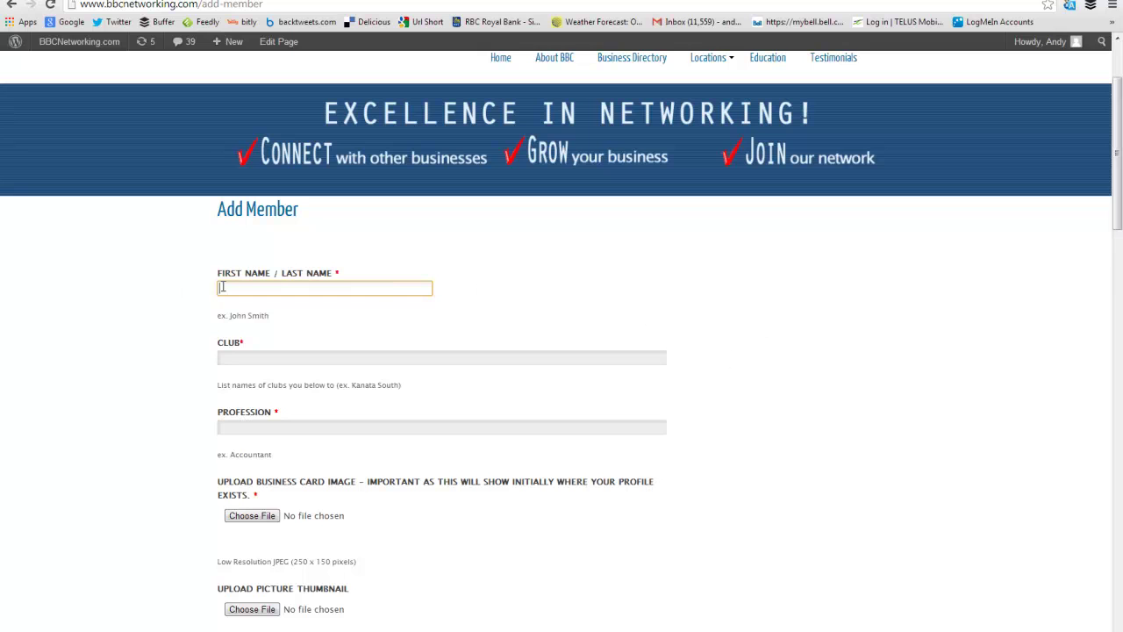
pyautogui.click(258, 358)
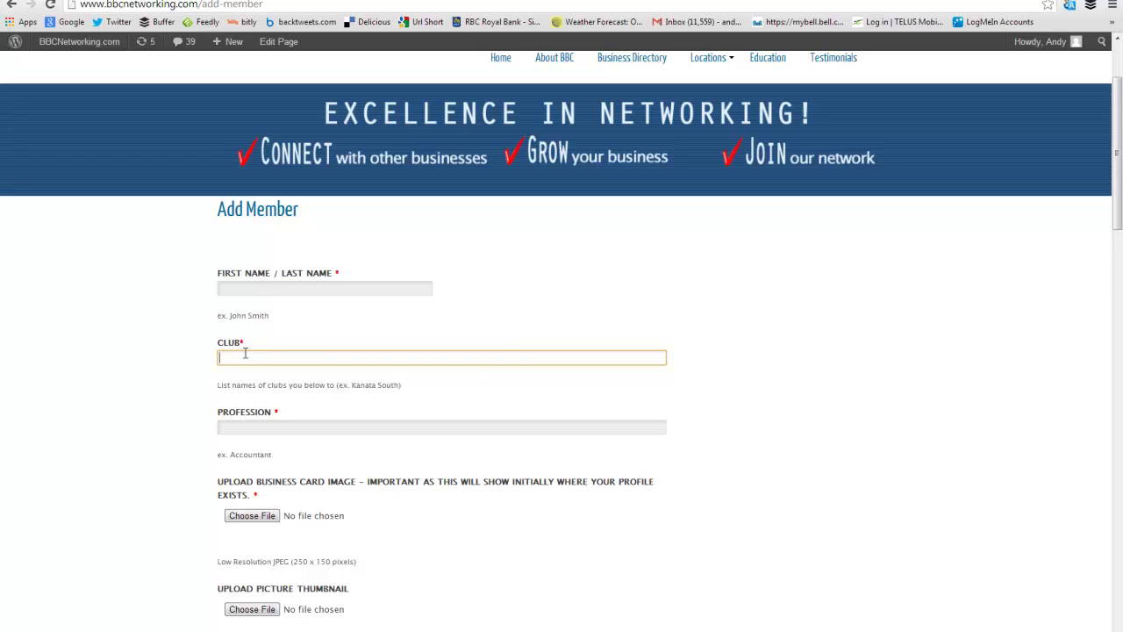
pyautogui.click(274, 428)
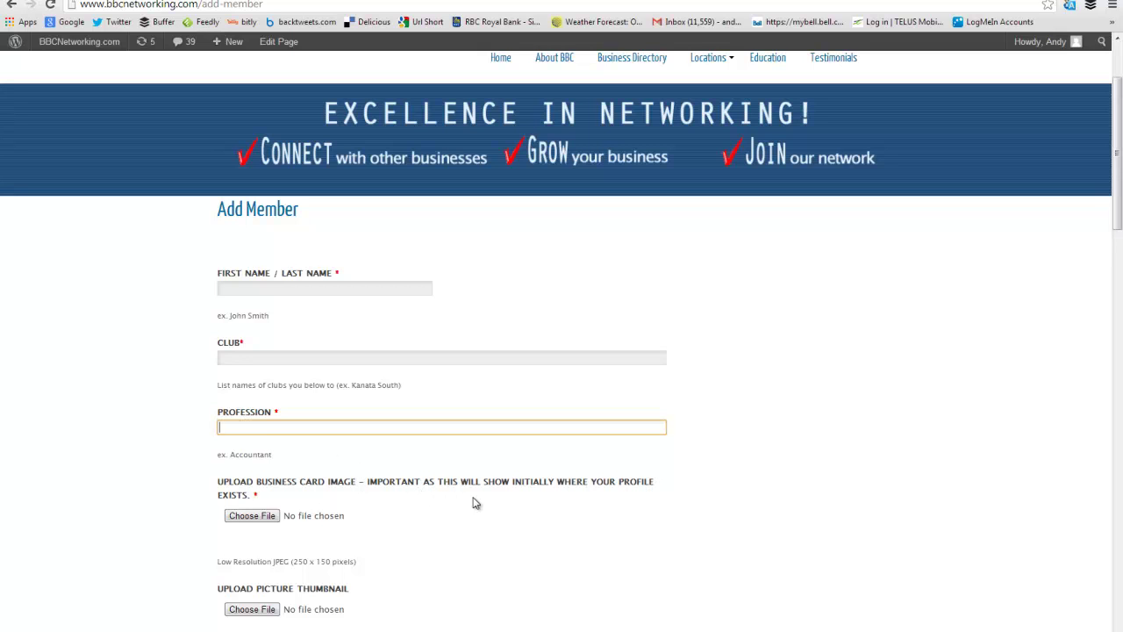
# - Highlight the image format and size note under the business card image upload
pyautogui.scroll(-1, 459, 501)
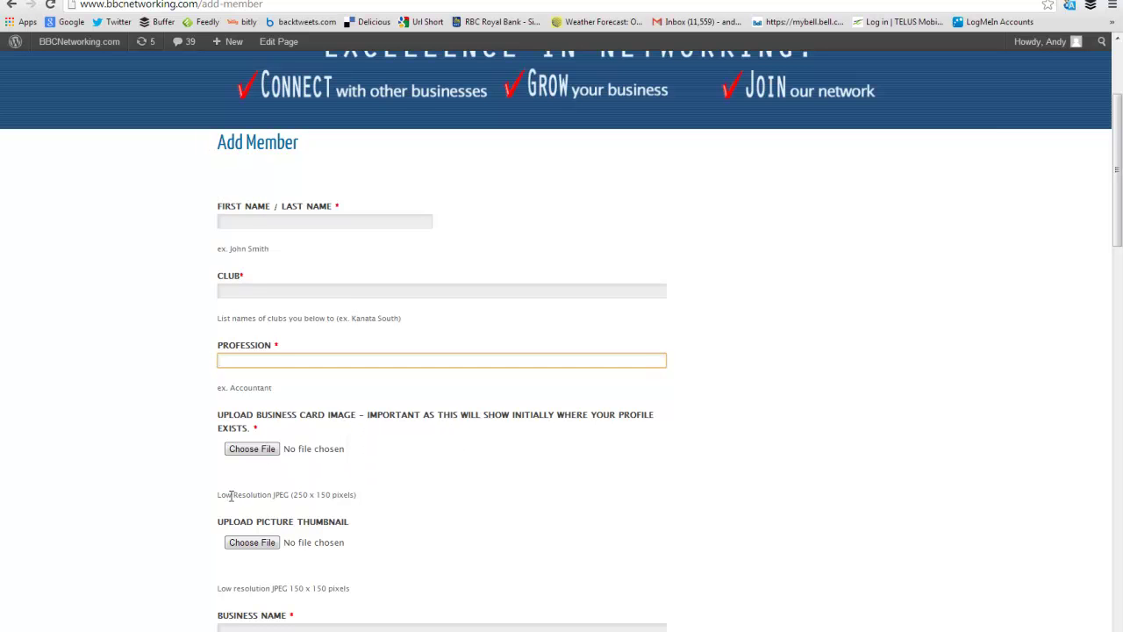
pyautogui.moveTo(217, 494); pyautogui.dragTo(361, 498)
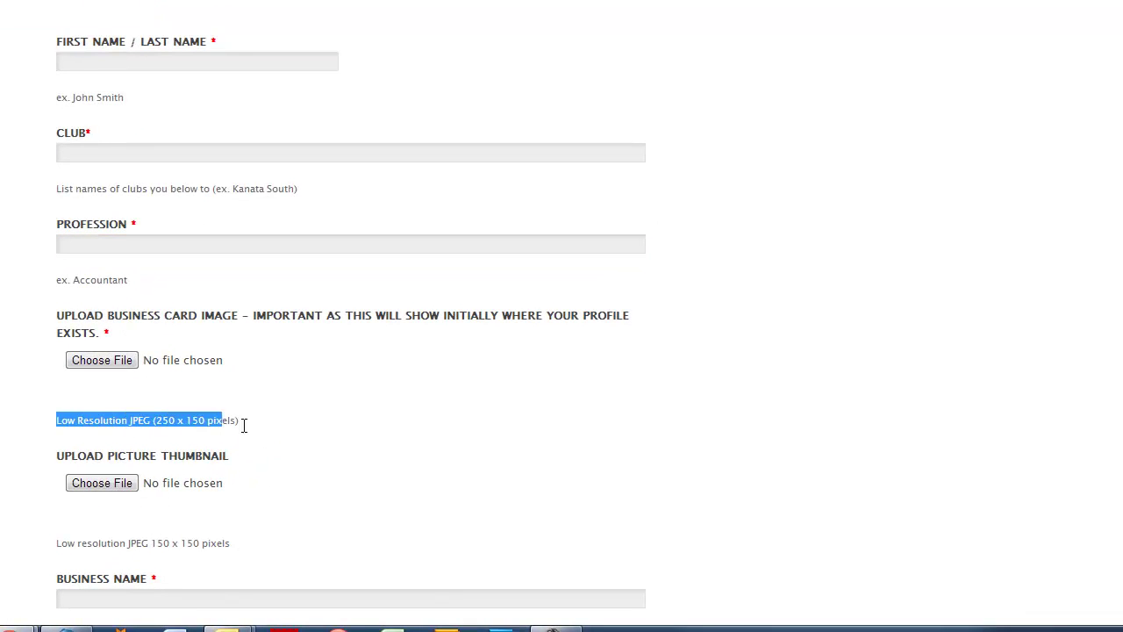
pyautogui.moveTo(243, 425); pyautogui.dragTo(270, 428)
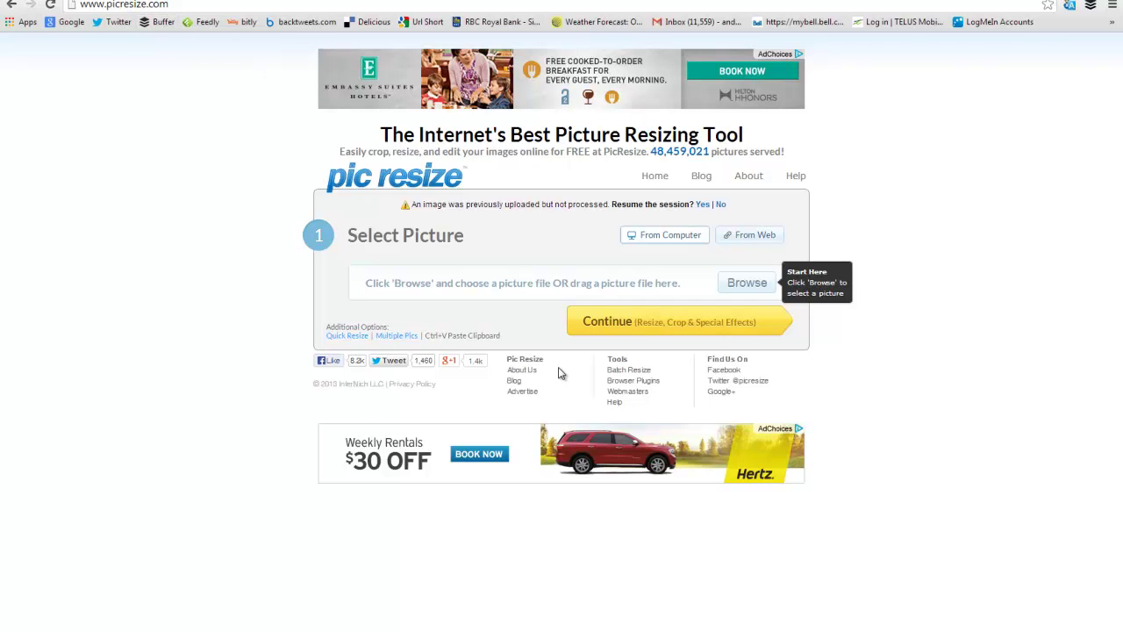
# - Load utan_logo_small_clr_pristina_outlined_nar.jpg from the UTAN Logo folder and continue to the picture editing page
pyautogui.click(733, 292)
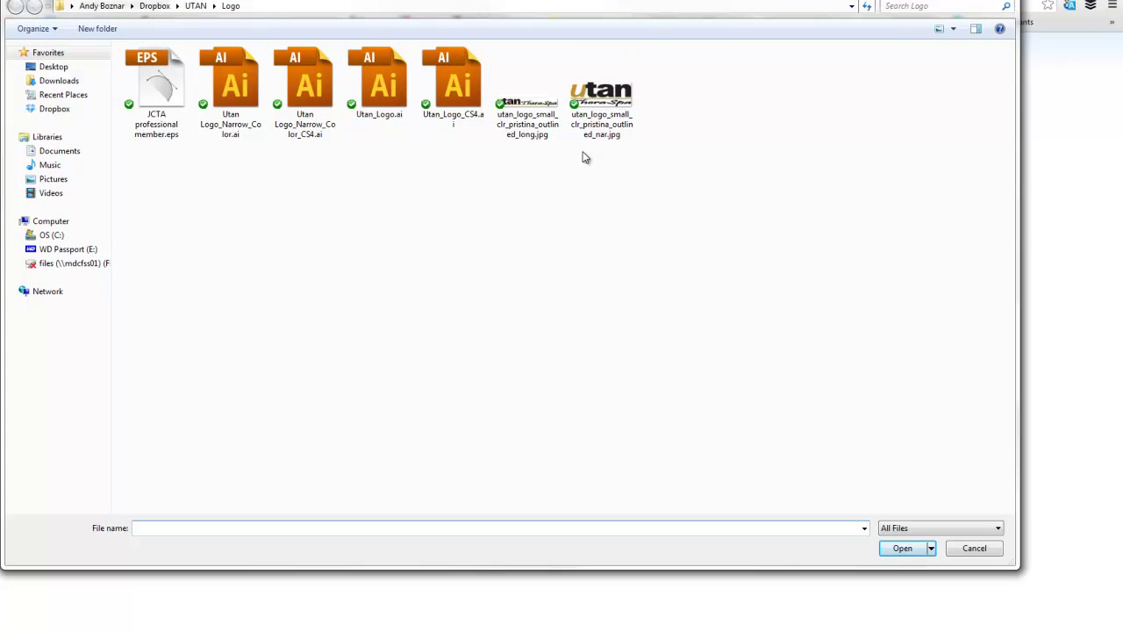
pyautogui.click(614, 111)
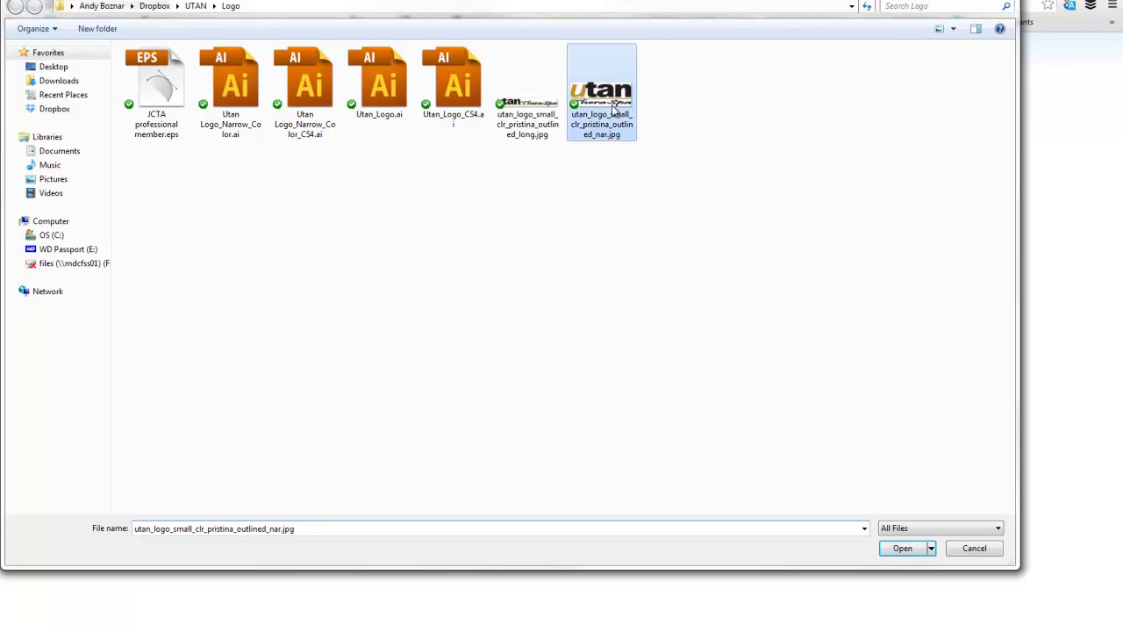
pyautogui.click(900, 549)
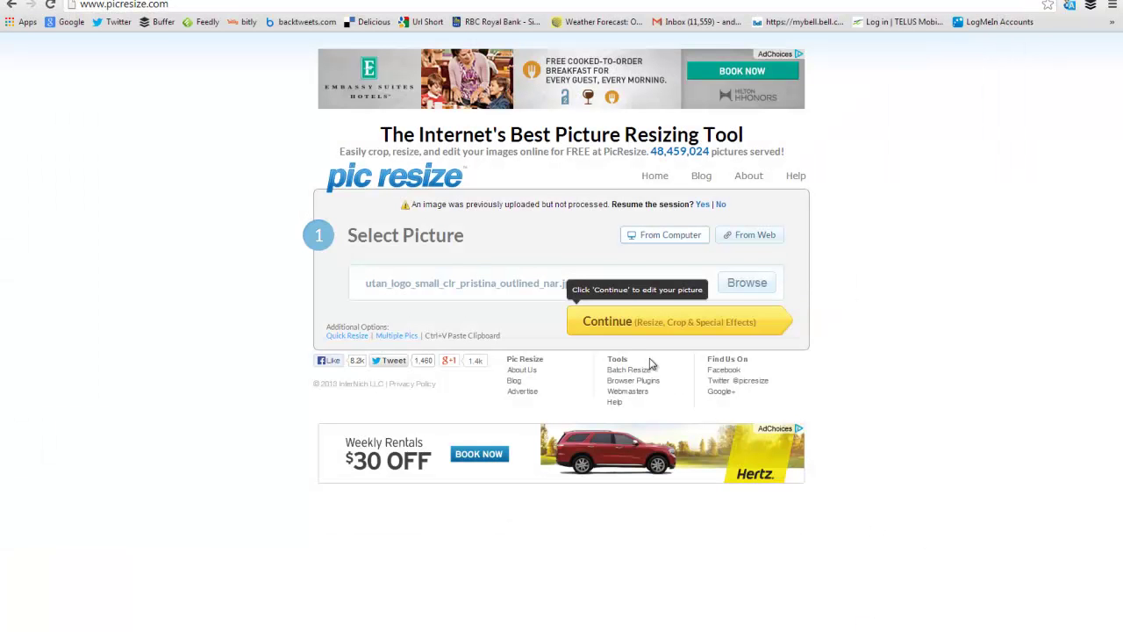
pyautogui.click(621, 332)
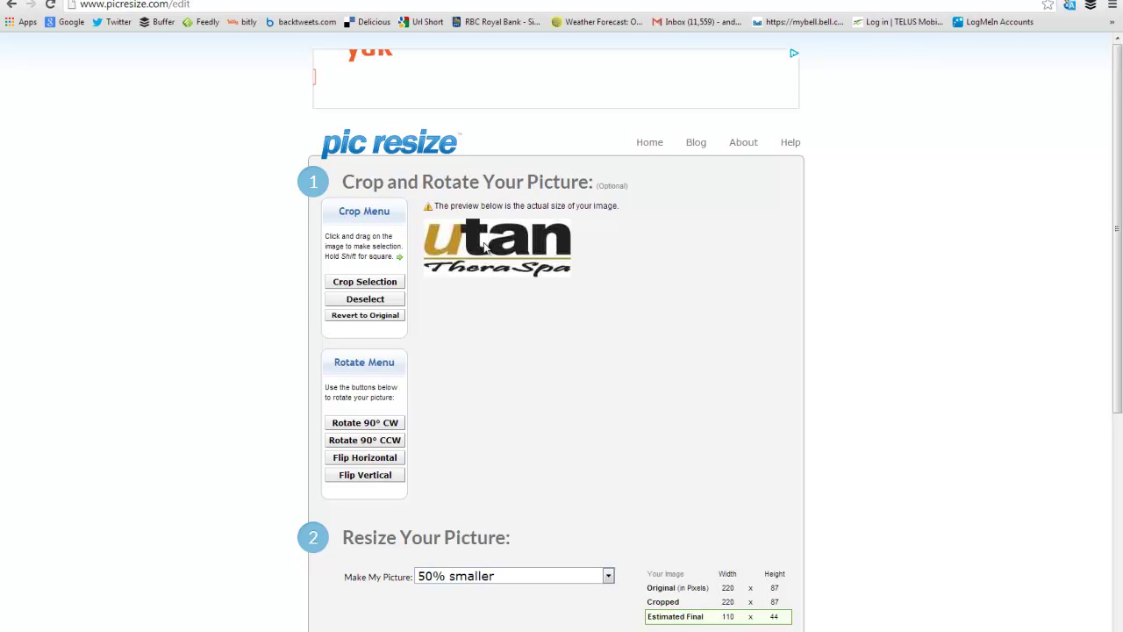
# - Set the picture resize option to Custom Size with a width of 250 pixels and a height of 150 pixels
pyautogui.scroll(-3, 622, 431)
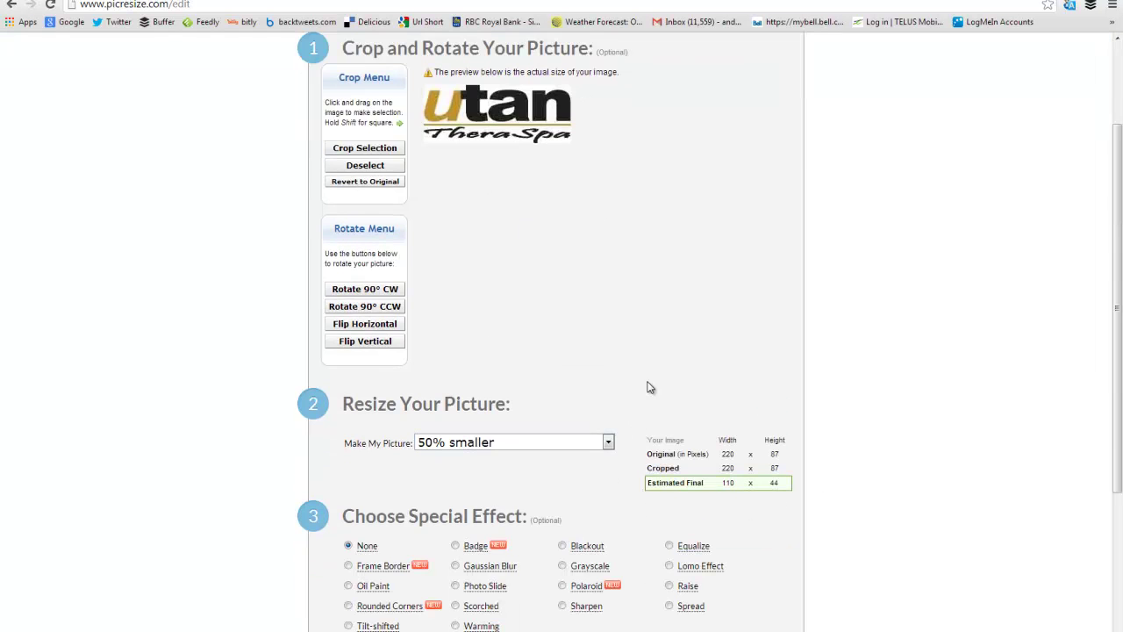
pyautogui.click(608, 442)
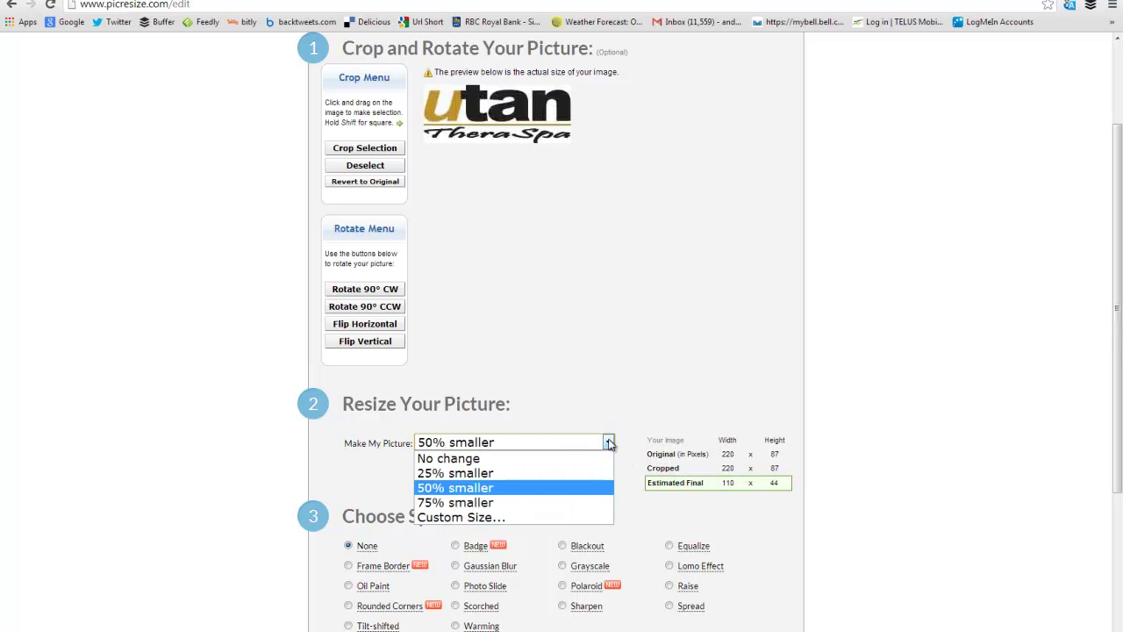
pyautogui.click(545, 517)
pyautogui.click(383, 468)
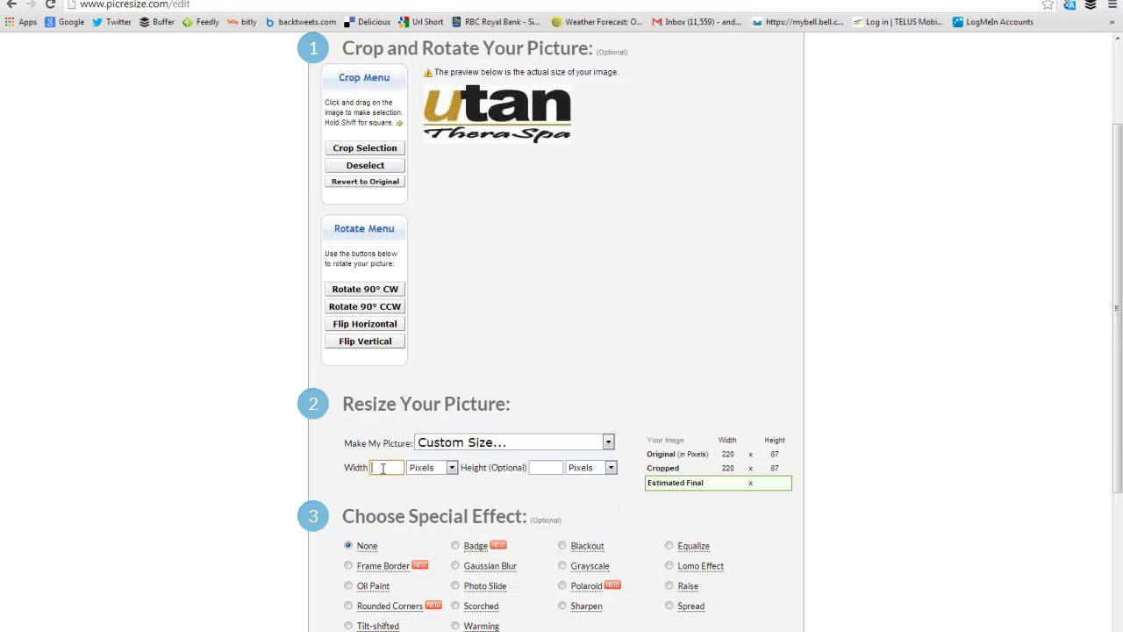
pyautogui.write('250')
pyautogui.click(554, 467)
pyautogui.write('15')
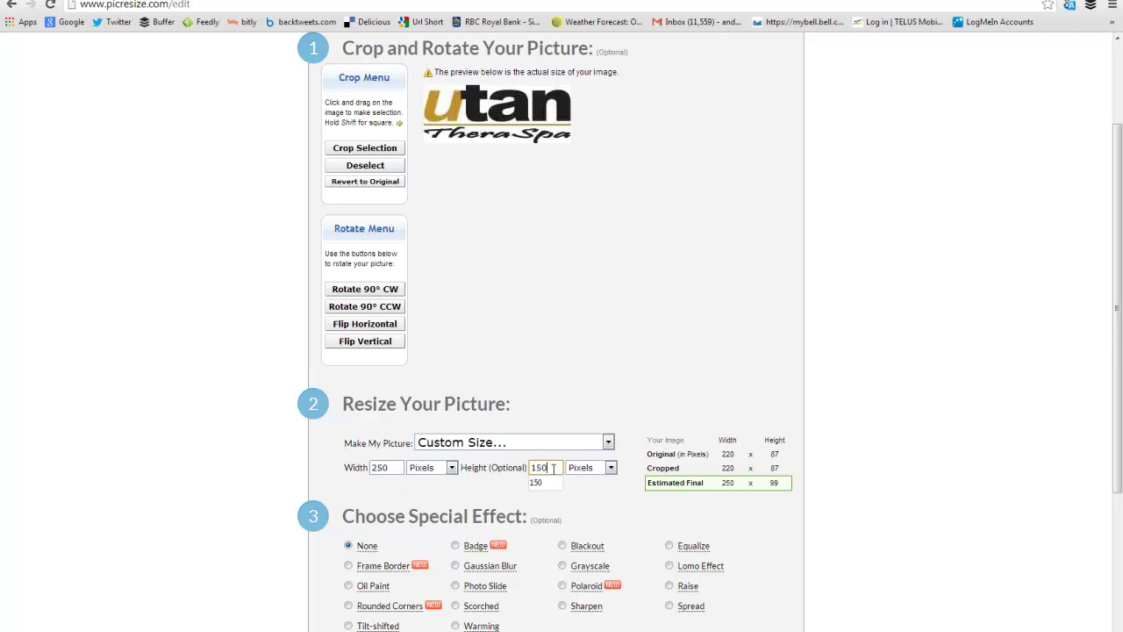
pyautogui.write('0')
pyautogui.click(639, 417)
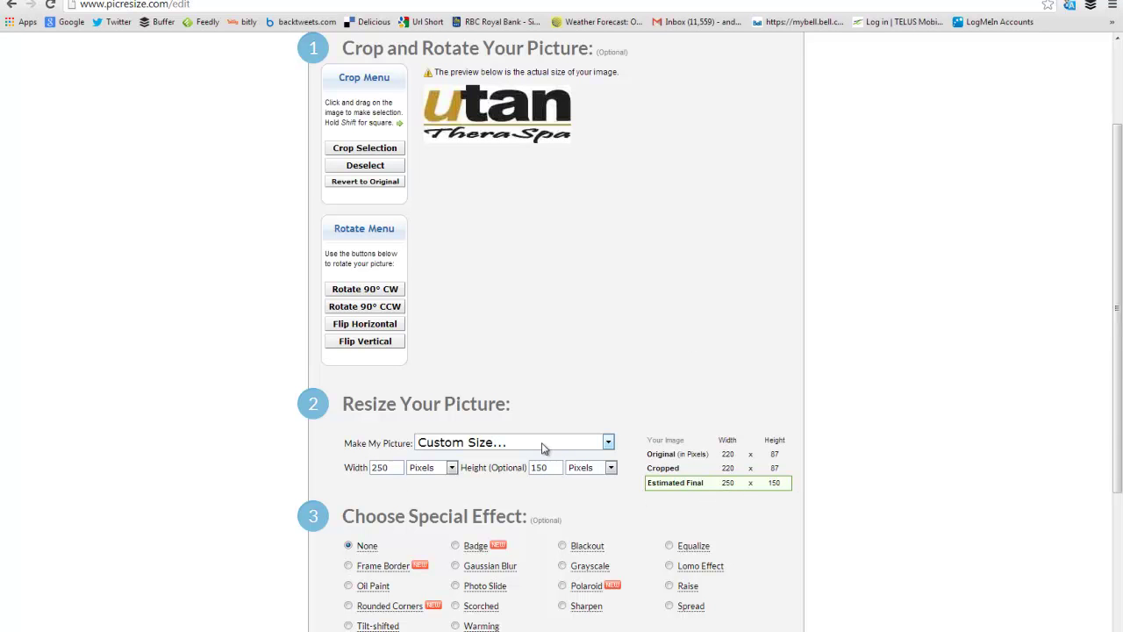
# - Mark the whole logo in the preview picture as the crop selection
pyautogui.scroll(-3, 564, 446)
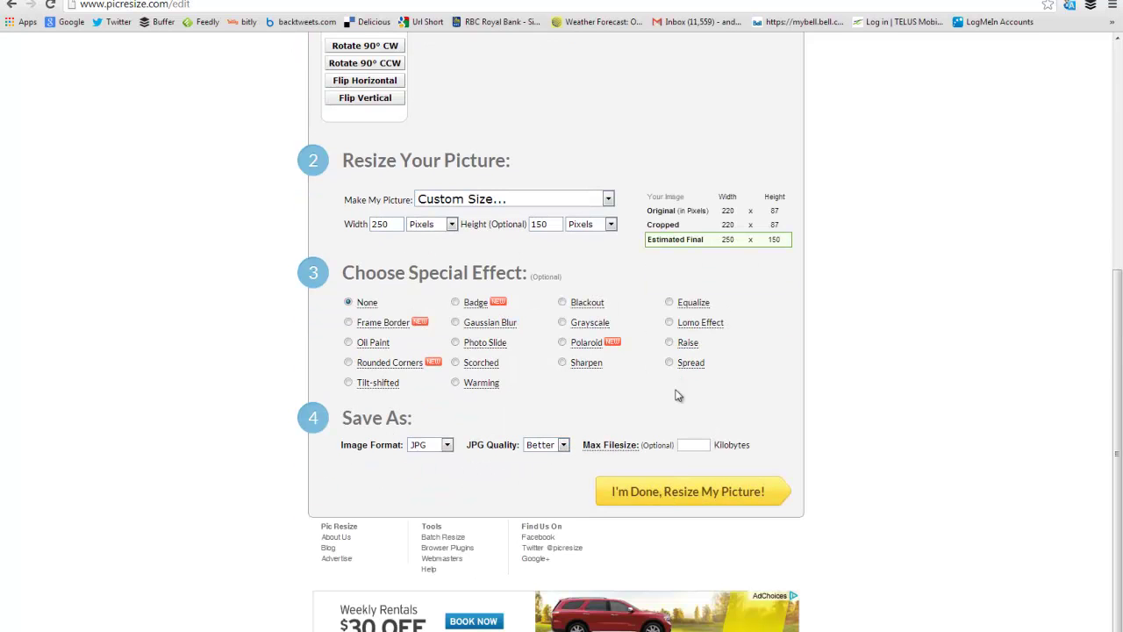
pyautogui.scroll(3, 431, 329)
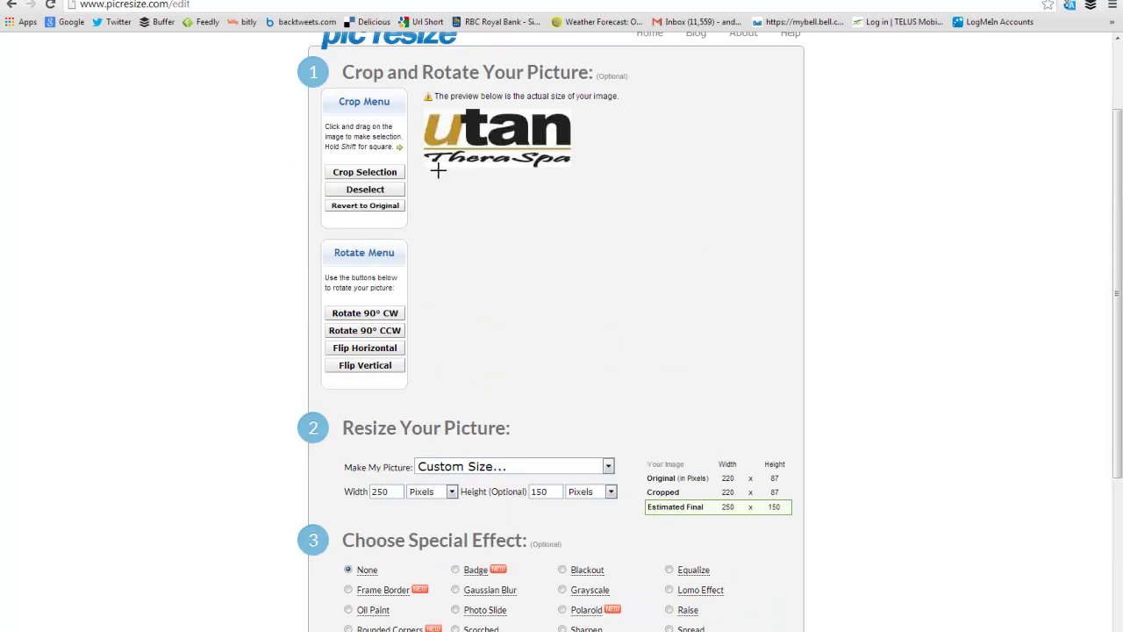
pyautogui.click(381, 174)
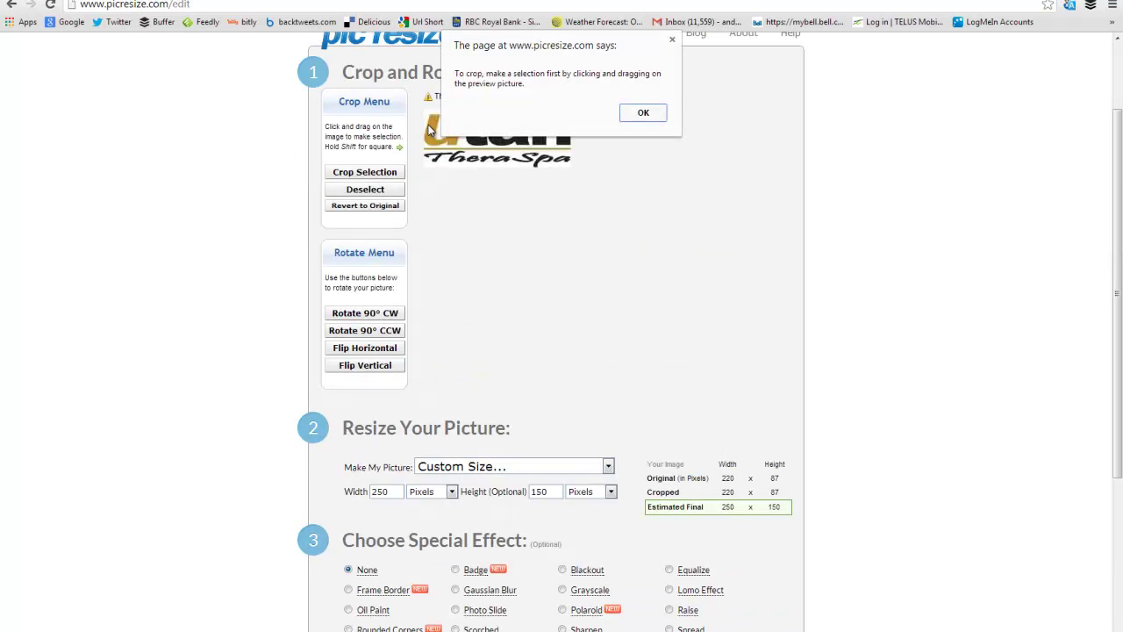
pyautogui.click(643, 112)
pyautogui.moveTo(426, 111); pyautogui.dragTo(564, 182)
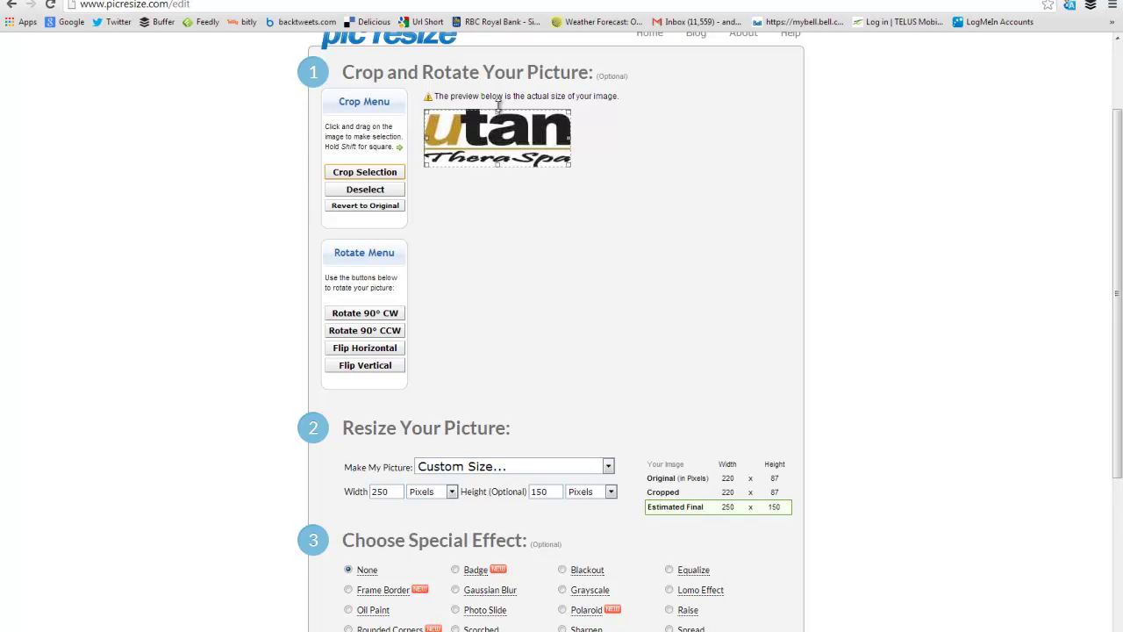
# - Set the save options to JPG format with Better quality and a maximum file size of 50 kilobytes
pyautogui.scroll(-3, 621, 278)
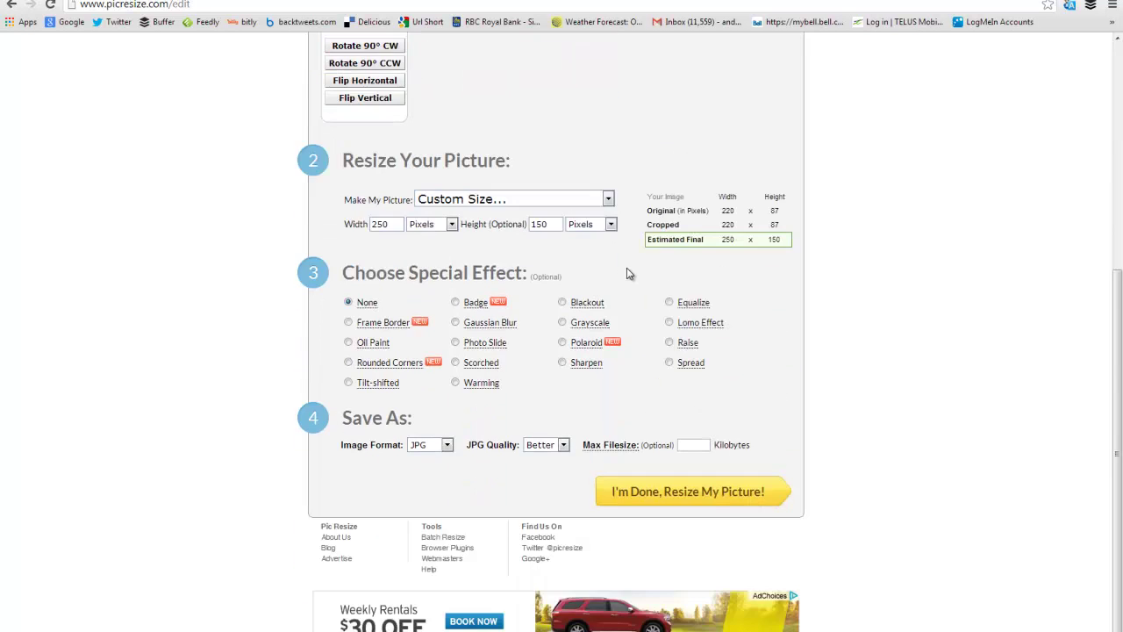
pyautogui.click(447, 445)
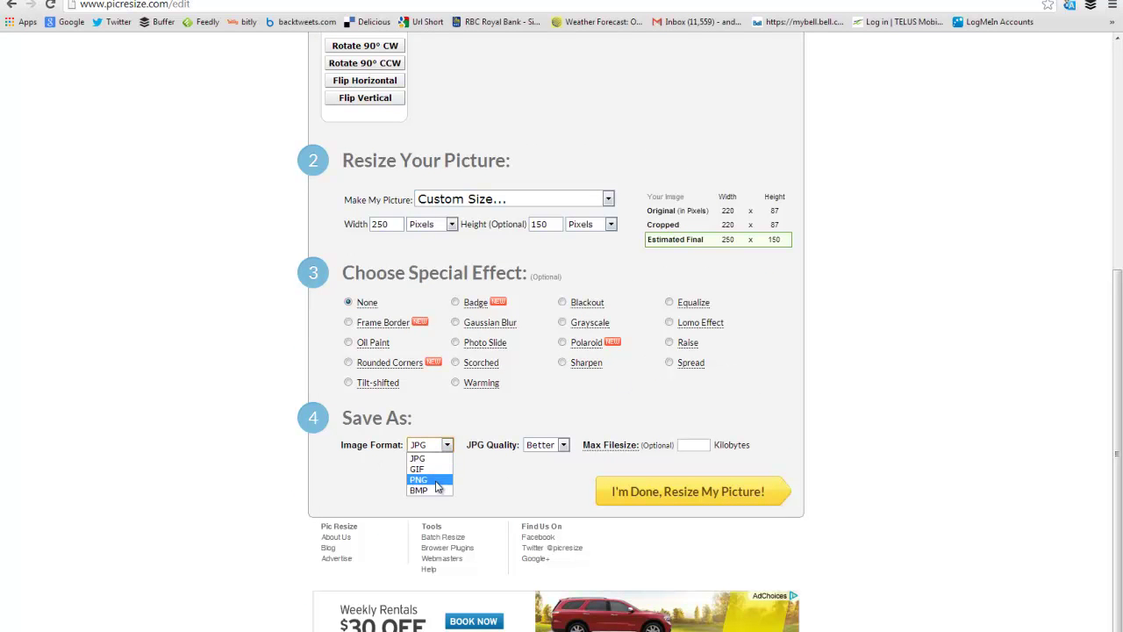
pyautogui.click(437, 459)
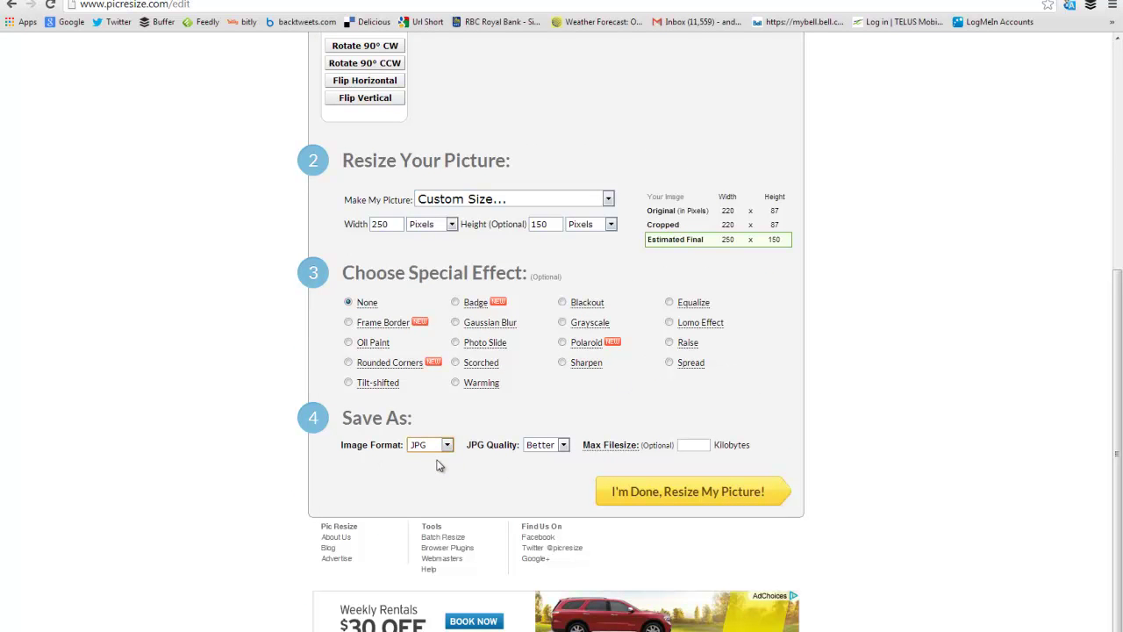
pyautogui.click(562, 446)
pyautogui.click(564, 450)
pyautogui.click(565, 446)
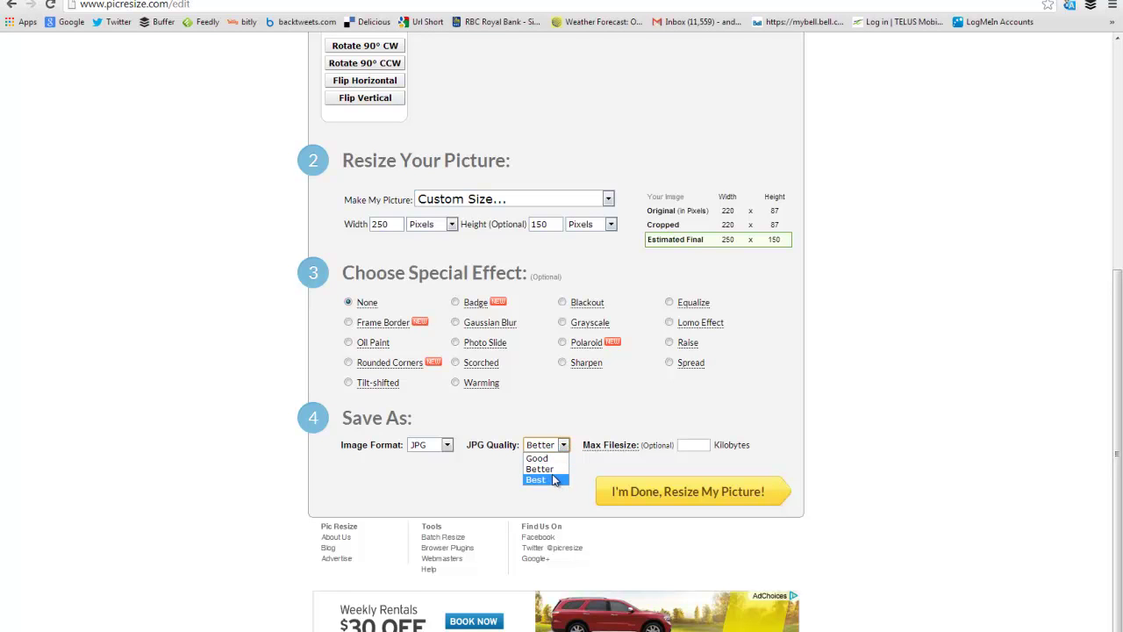
pyautogui.click(696, 445)
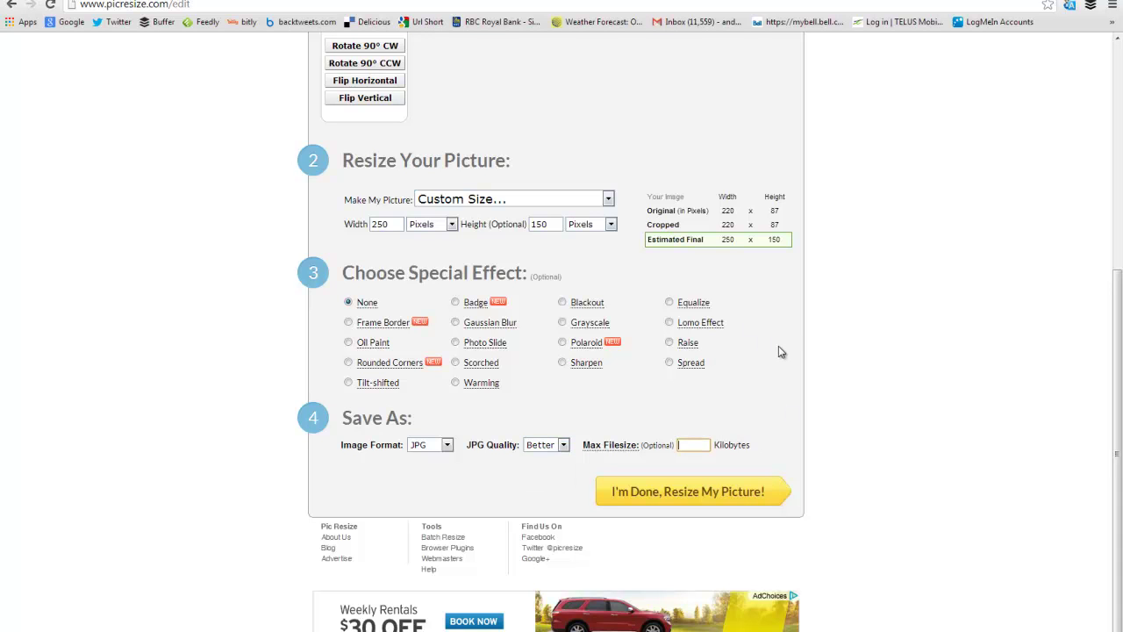
pyautogui.write('50')
pyautogui.click(693, 459)
# - Return to the Add Member form and view the file chooser for the picture thumbnail without choosing a file
pyautogui.scroll(3, 682, 371)
pyautogui.click(211, 4)
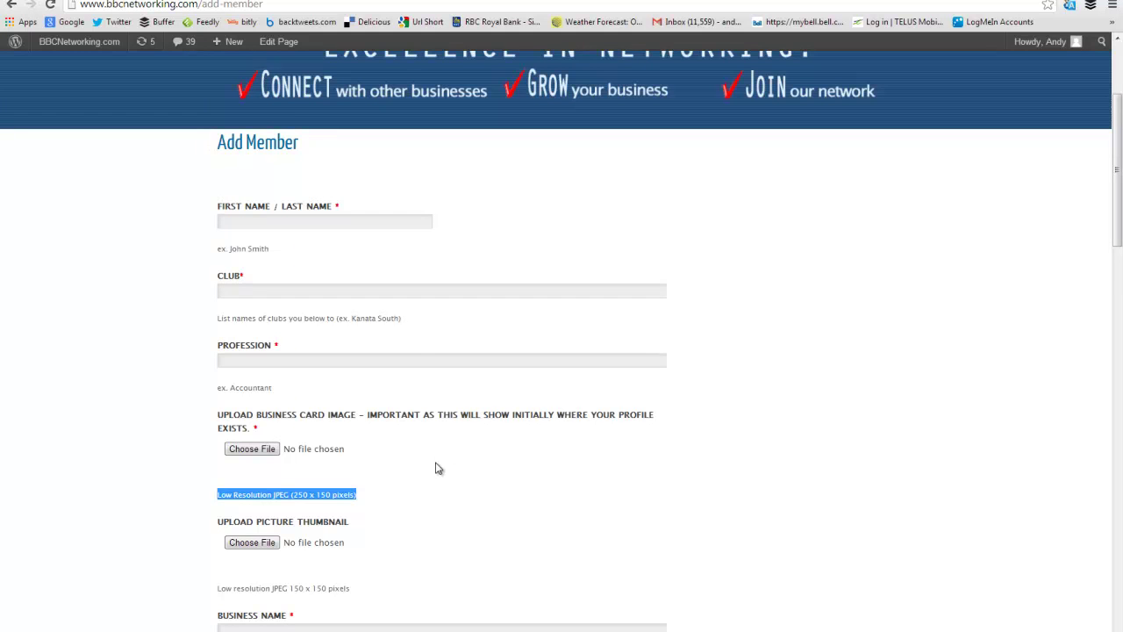
pyautogui.scroll(-3, 443, 453)
pyautogui.click(366, 394)
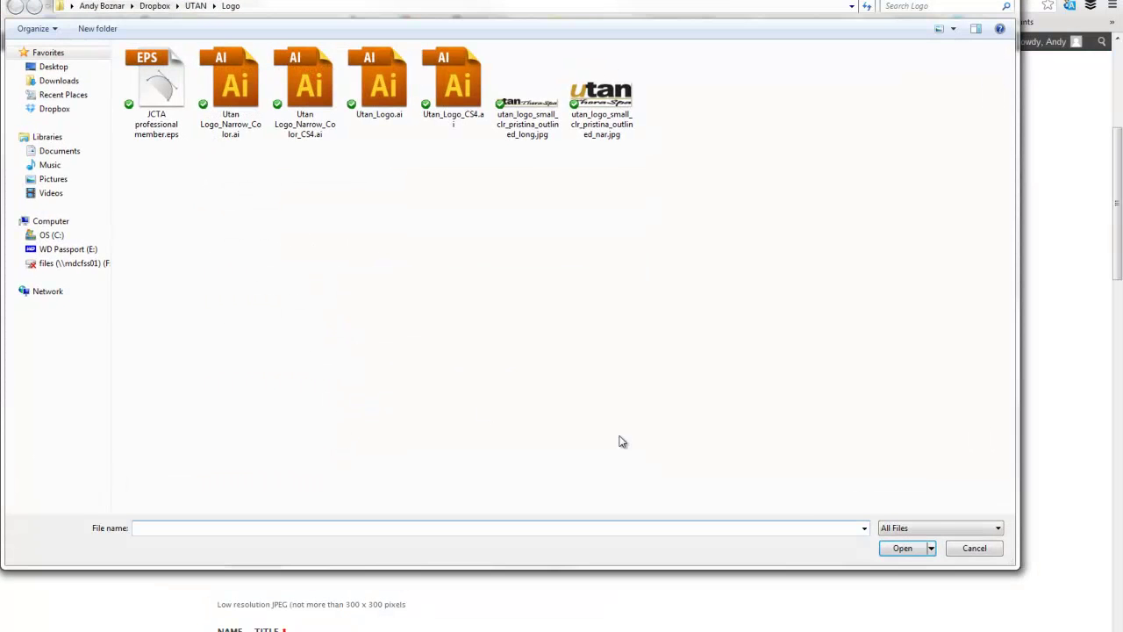
pyautogui.click(974, 548)
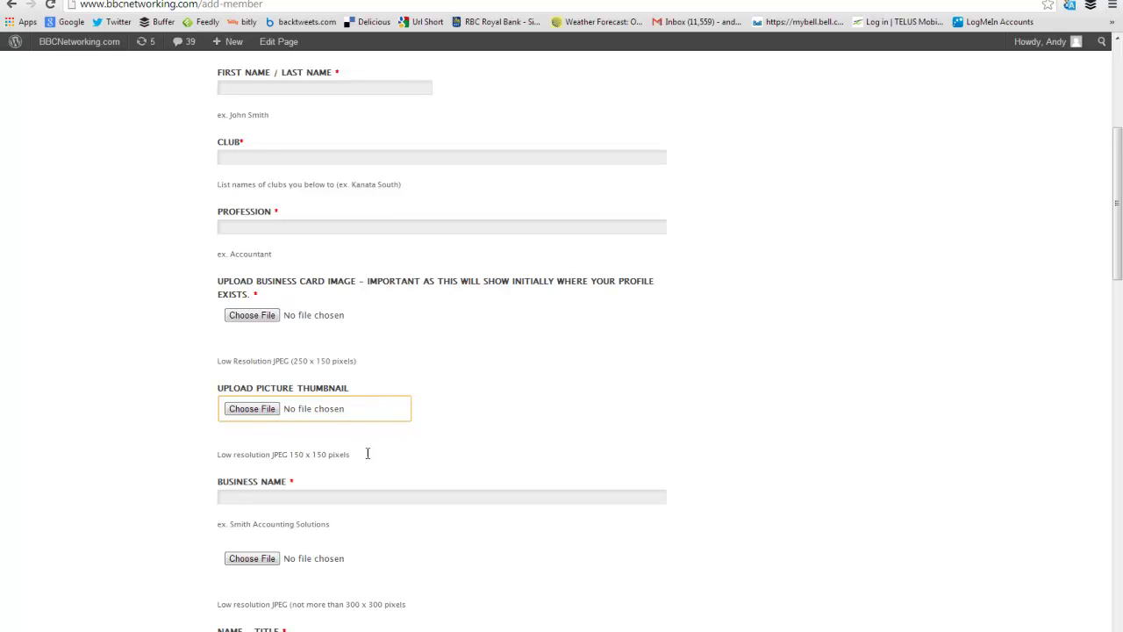
# - Enter the member's full name followed by the title Owner in the Name - Title field
pyautogui.click(312, 498)
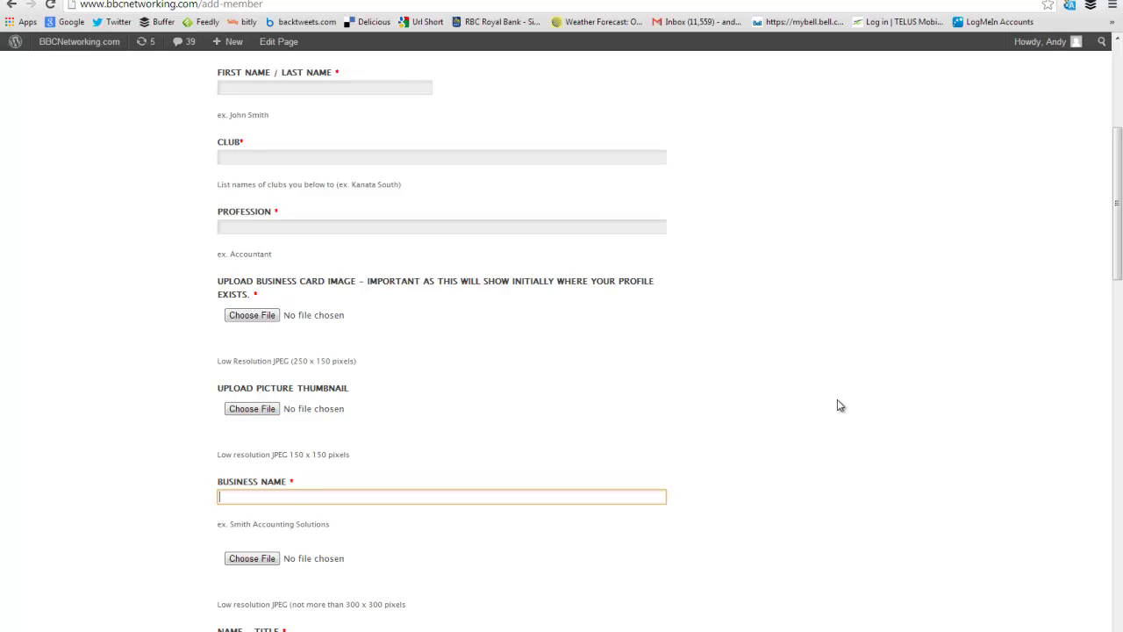
pyautogui.scroll(-2, 728, 430)
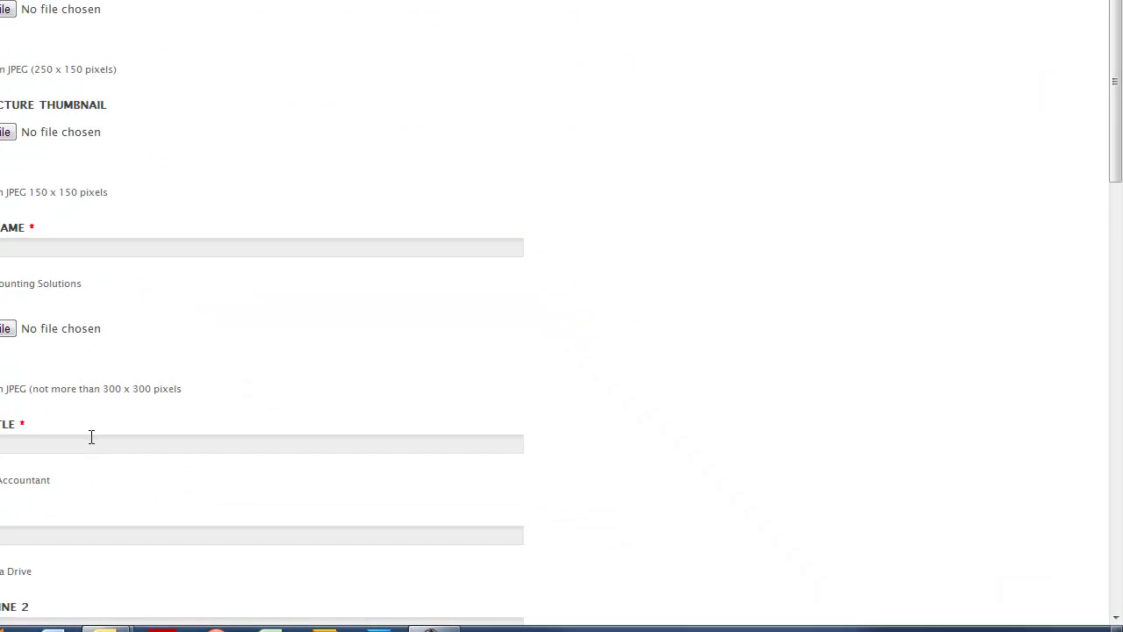
pyautogui.click(91, 444)
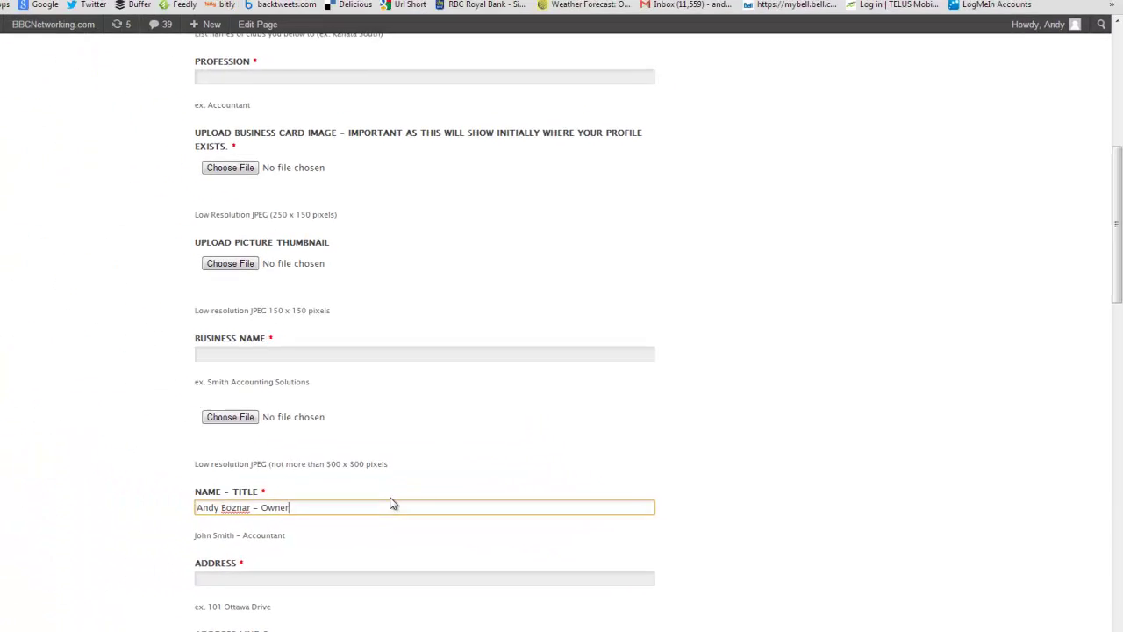
# - Examine the address, city, province, postal code, phone number and email fields of the form
pyautogui.scroll(-3, 482, 508)
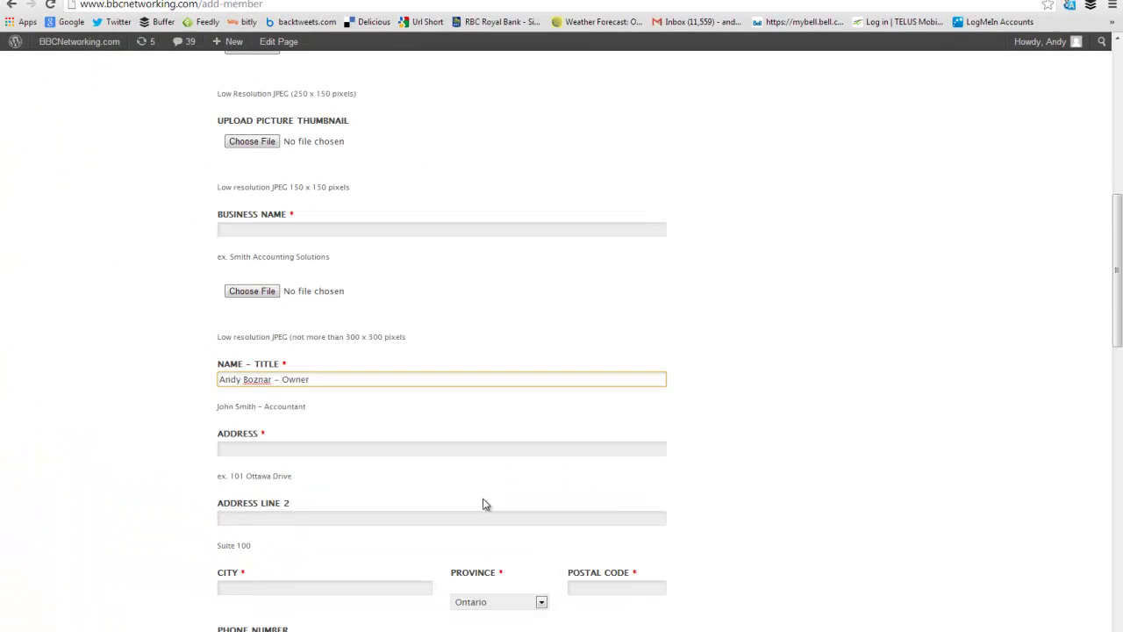
pyautogui.click(304, 447)
pyautogui.scroll(-3, 306, 516)
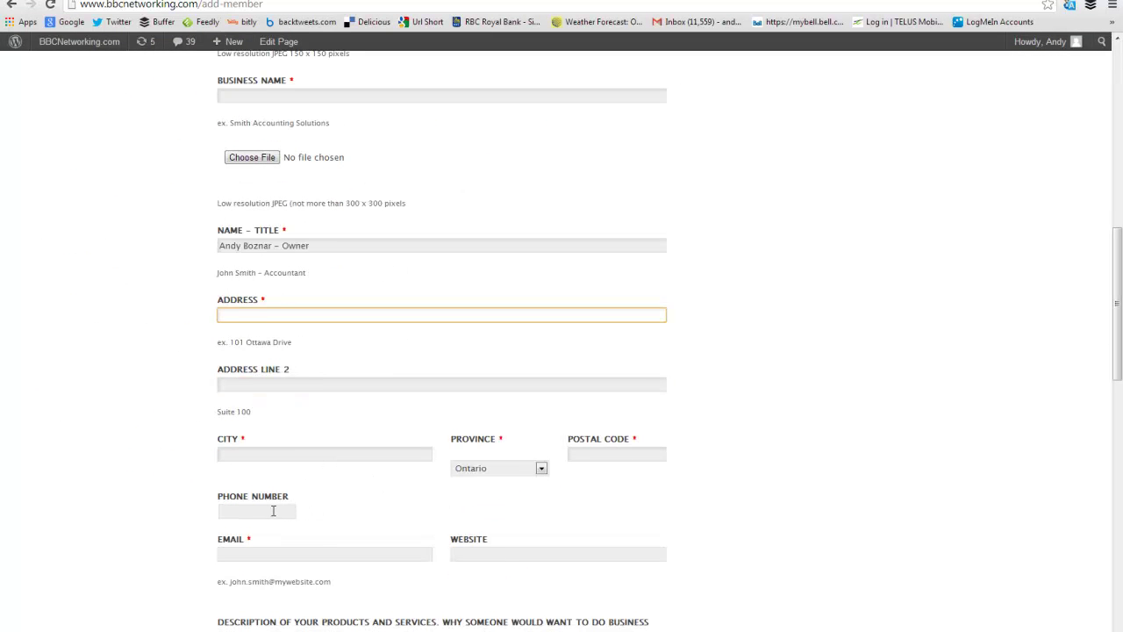
pyautogui.click(274, 554)
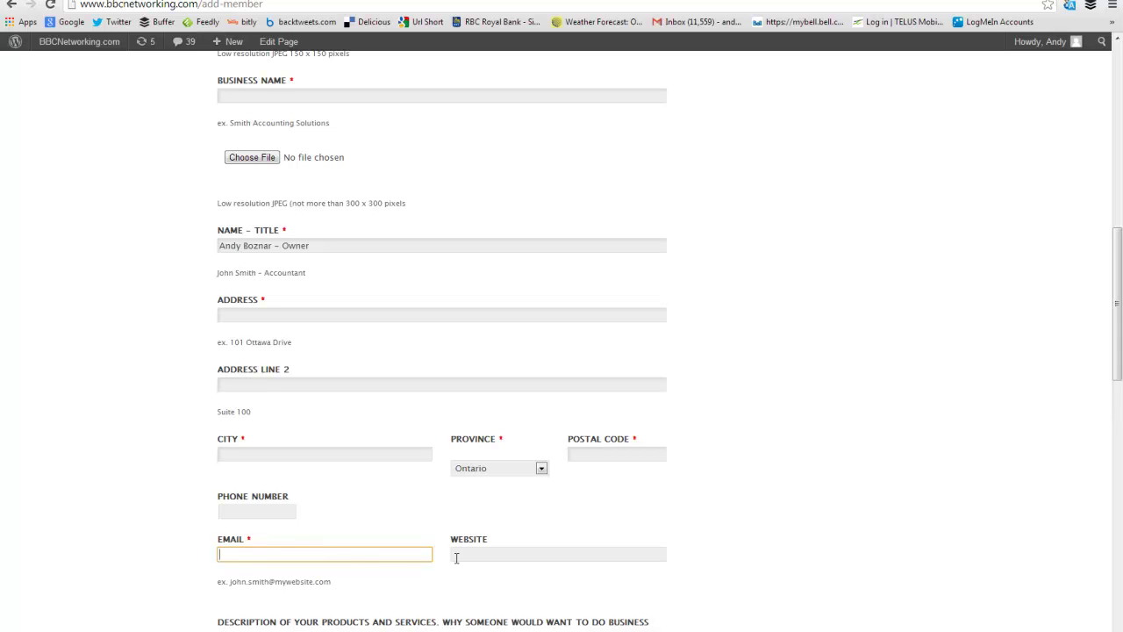
pyautogui.click(494, 555)
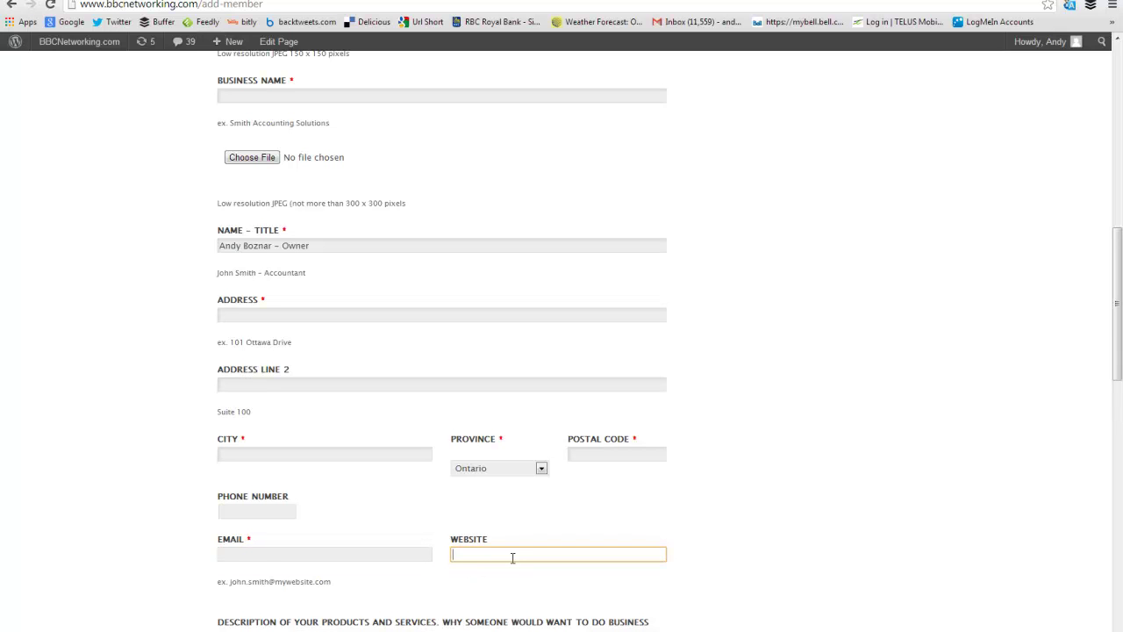
pyautogui.click(263, 1)
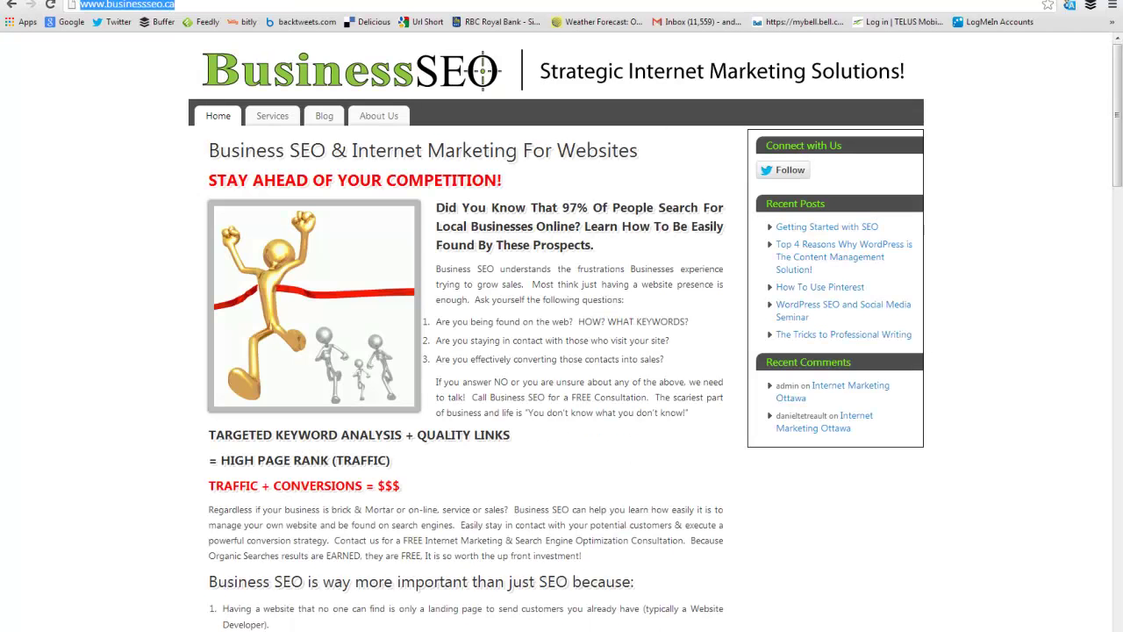
pyautogui.moveTo(181, 6); pyautogui.dragTo(43, 7)
pyautogui.rightClick(117, 9)
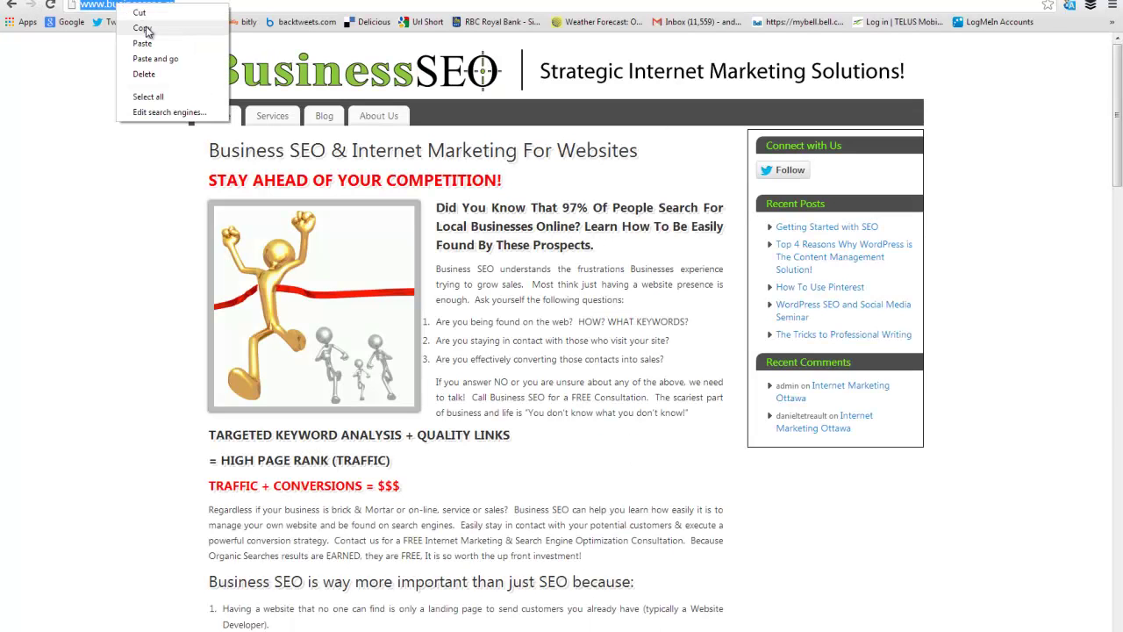
pyautogui.click(150, 33)
pyautogui.click(114, 1)
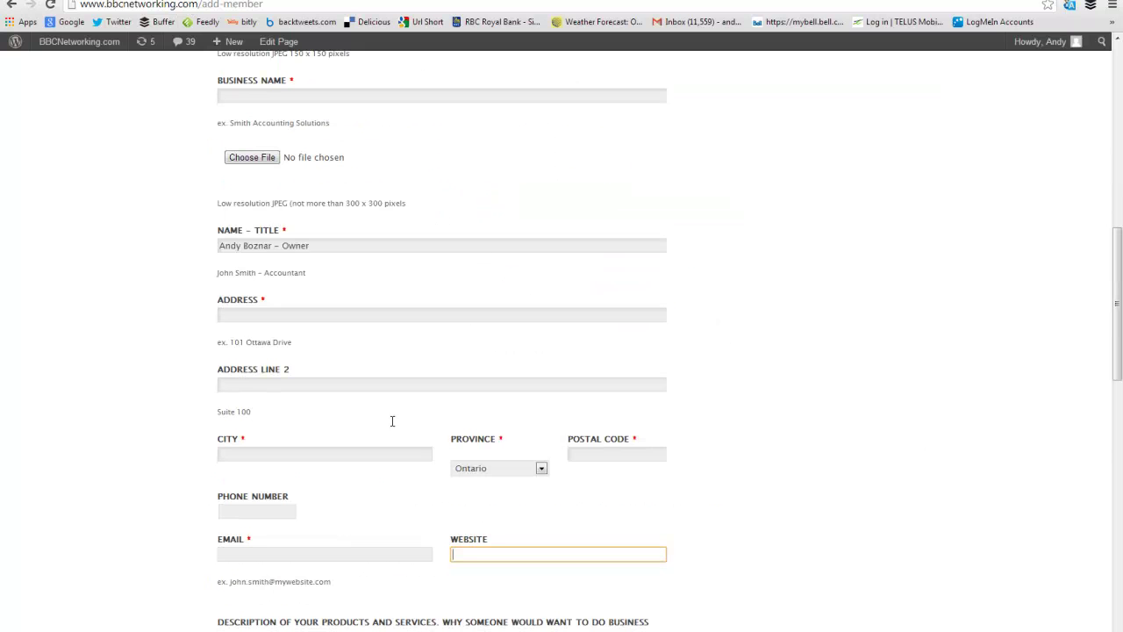
pyautogui.rightClick(487, 554)
pyautogui.click(534, 445)
# - Examine the products and services description, birth month and day, page title and SEO description fields
pyautogui.scroll(-2, 465, 544)
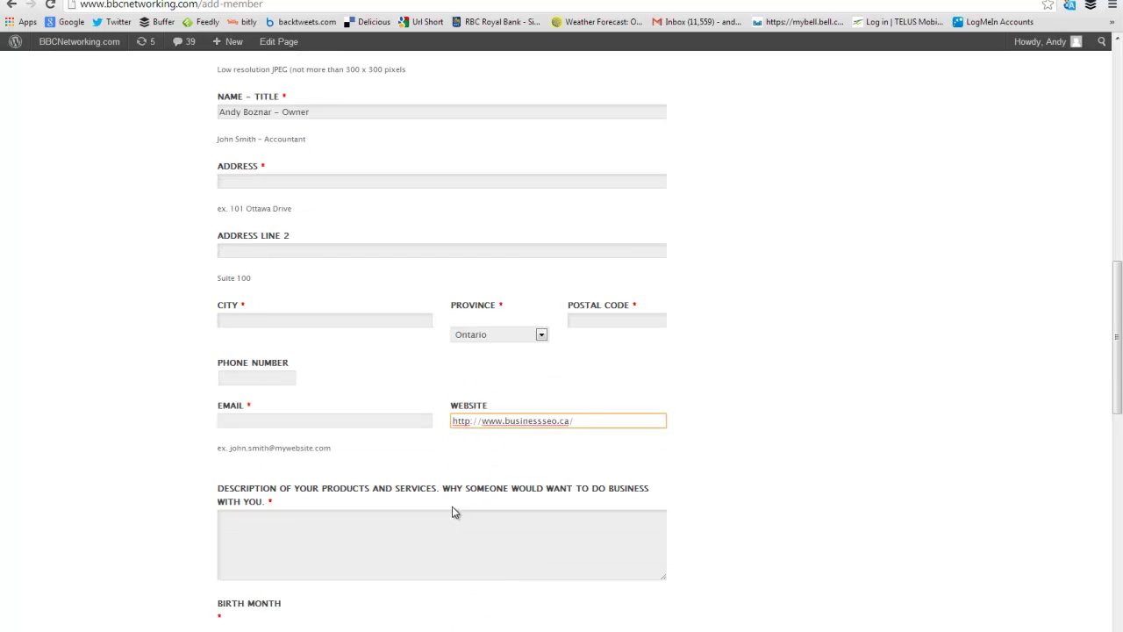
pyautogui.scroll(-1, 378, 515)
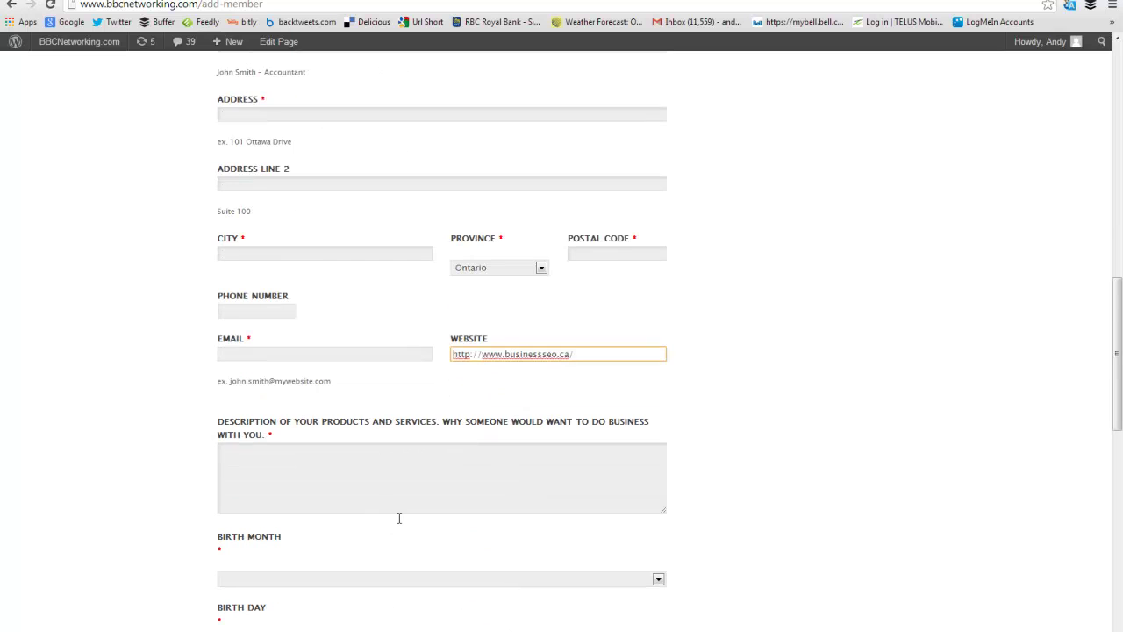
pyautogui.click(249, 449)
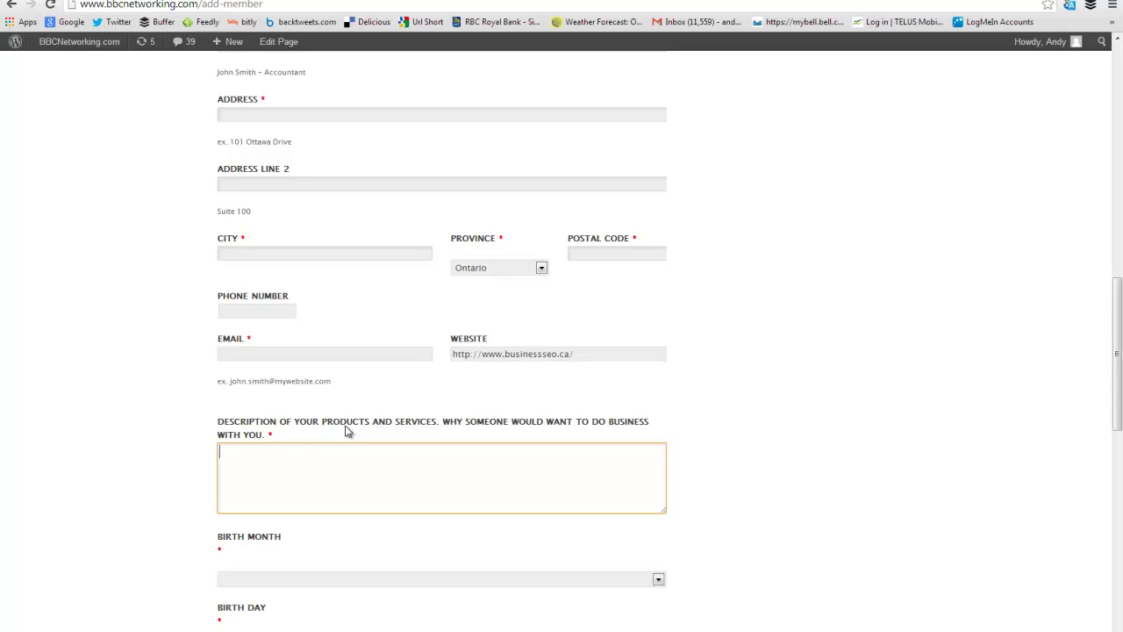
pyautogui.scroll(-3, 386, 444)
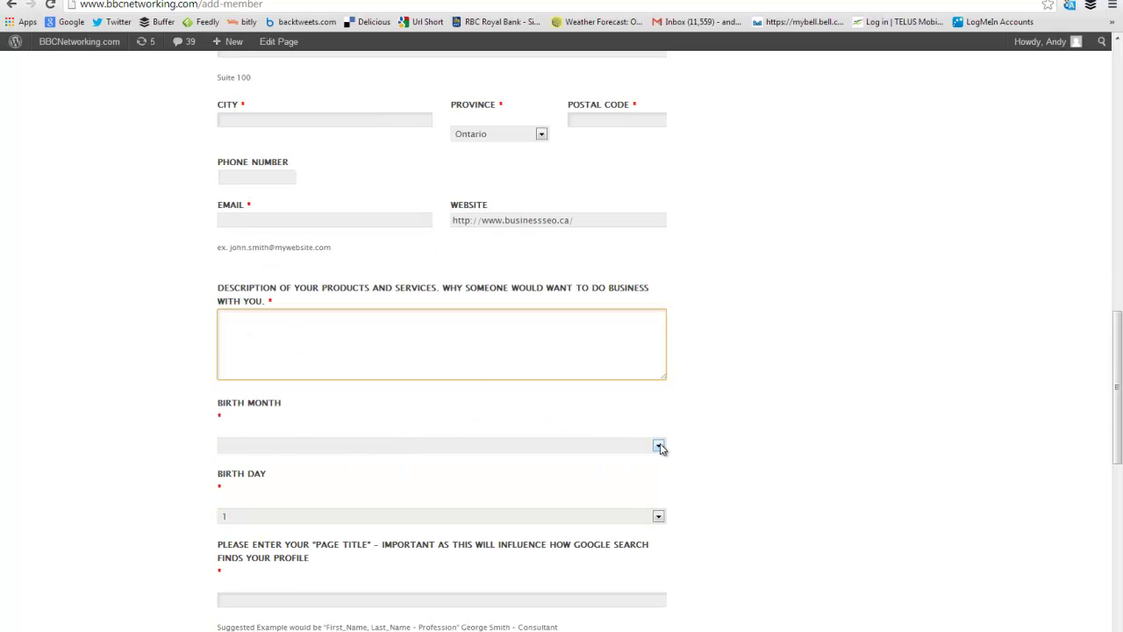
pyautogui.scroll(-3, 606, 489)
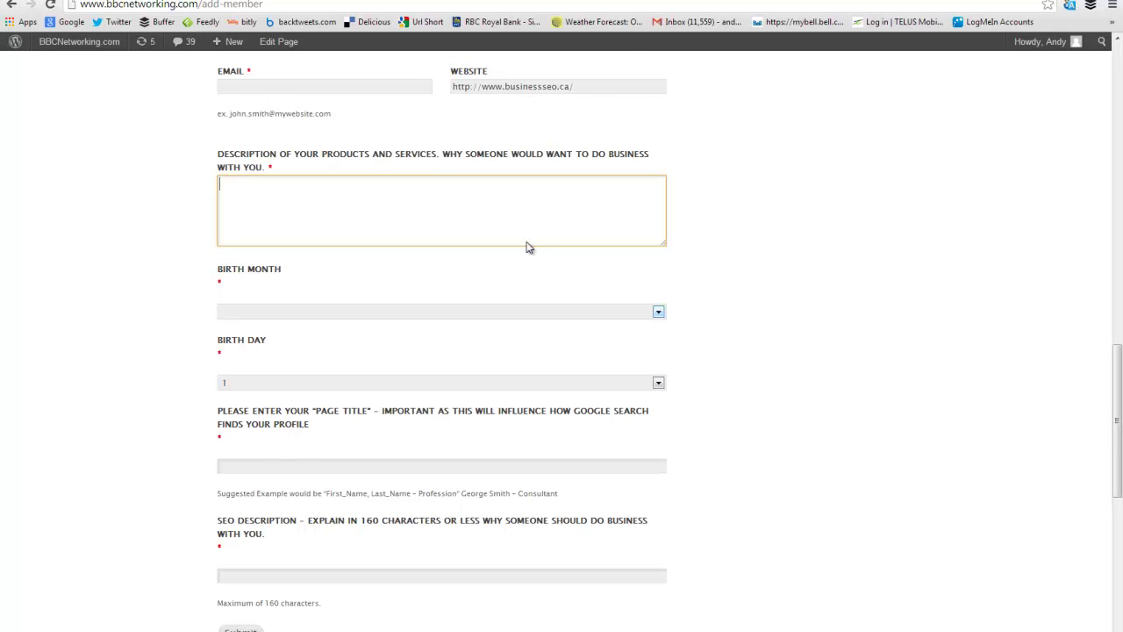
# - Switch to the Google results page for restaurants and examine the titles and descriptions of the listings
pyautogui.click(570, 0)
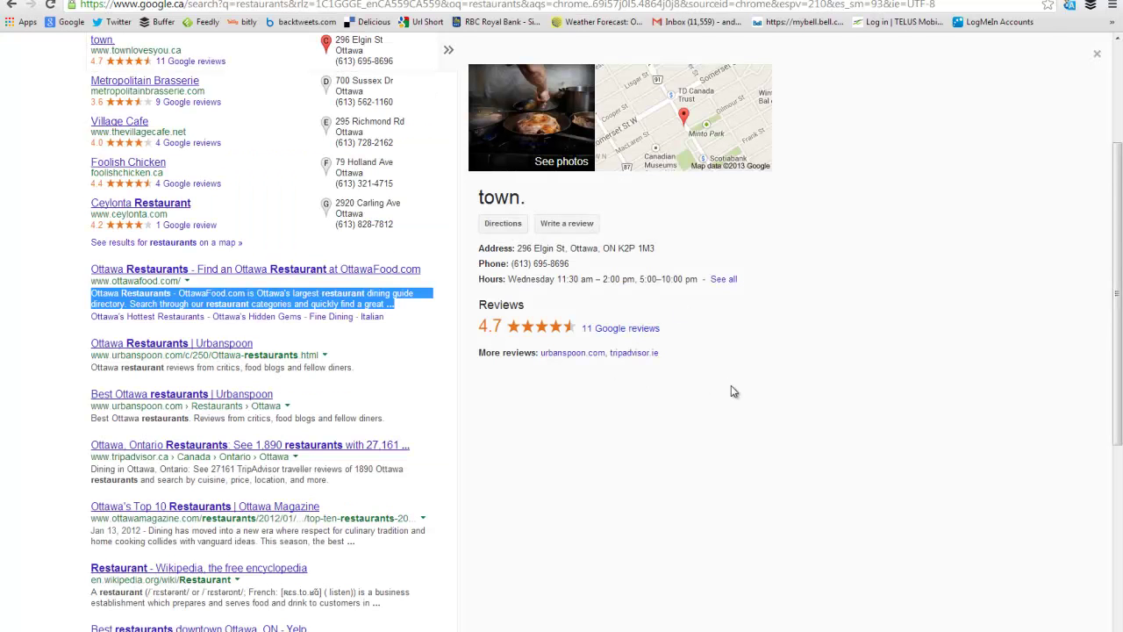
pyautogui.scroll(3, 706, 386)
pyautogui.scroll(-1, 393, 139)
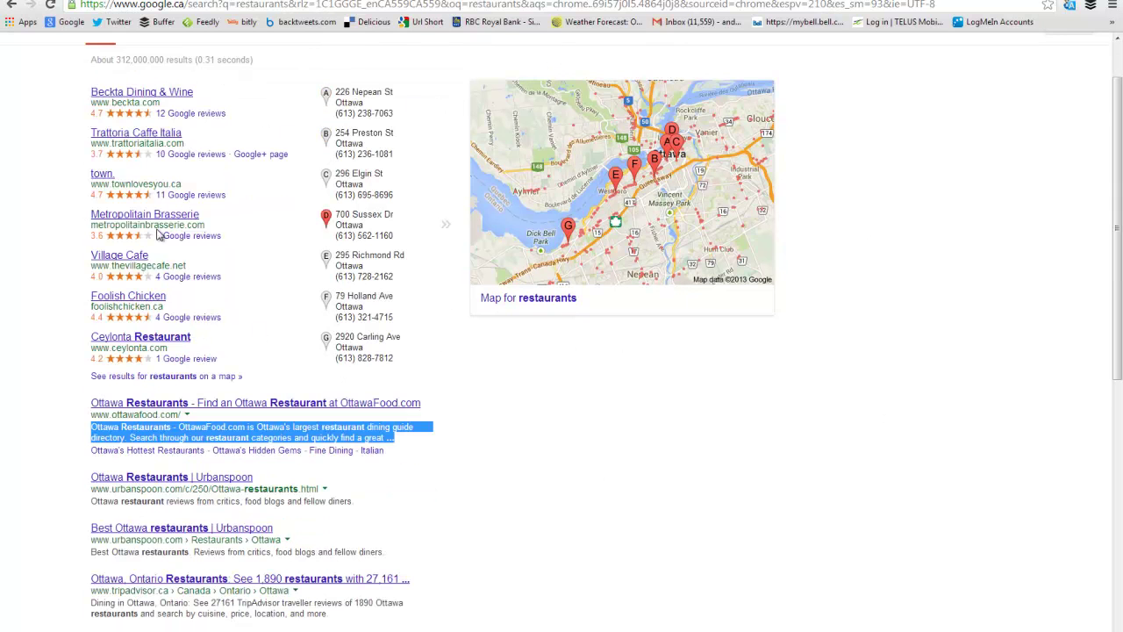
pyautogui.scroll(-1, 302, 300)
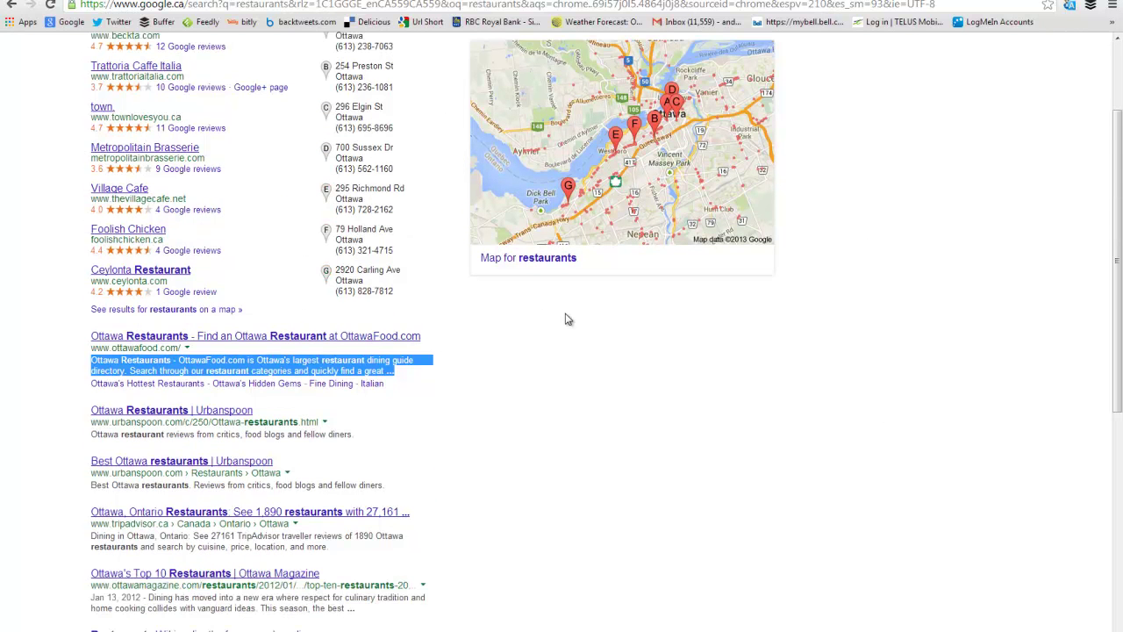
# - Examine the title and web address of the OttawaFood.com listing in the restaurant search results
pyautogui.scroll(-2, 594, 325)
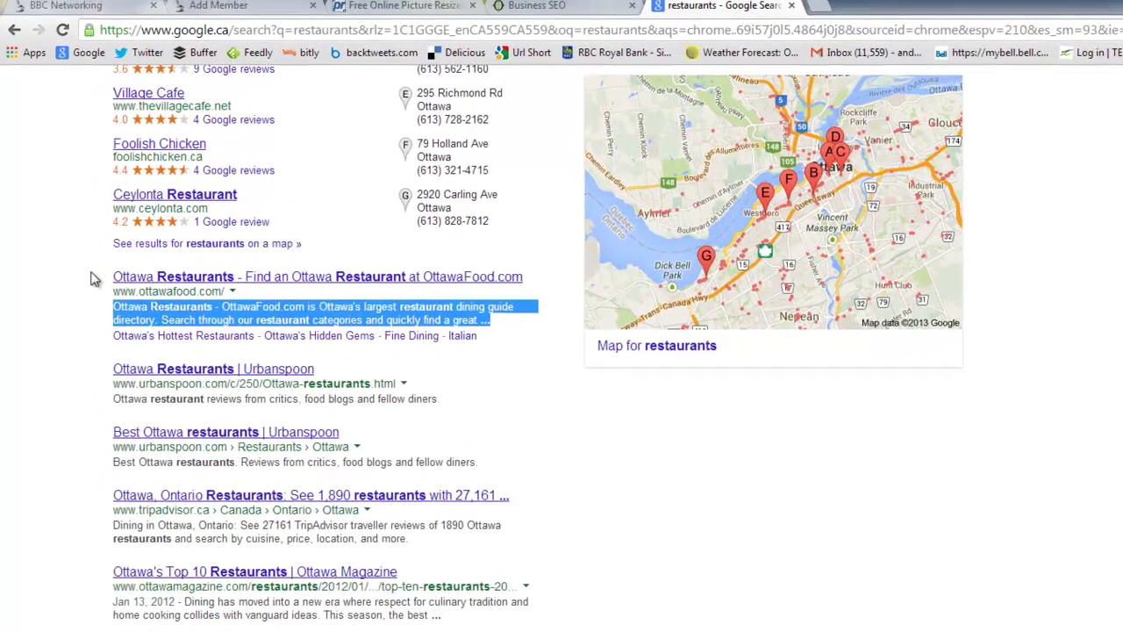
pyautogui.click(68, 201)
pyautogui.moveTo(91, 295); pyautogui.dragTo(137, 293)
pyautogui.click(71, 296)
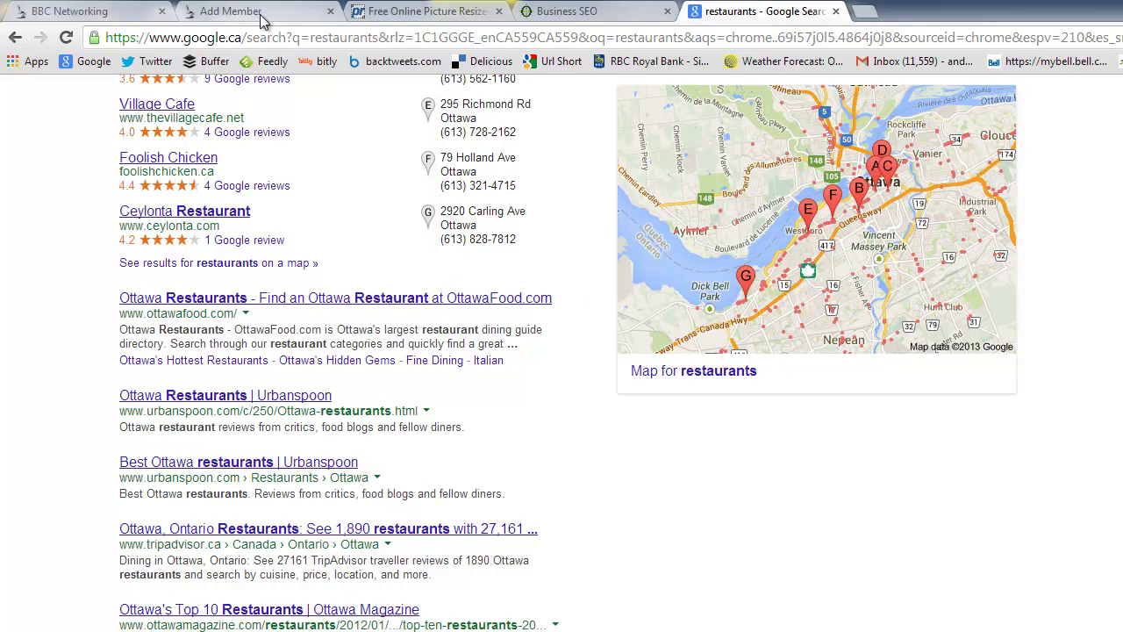
# - Compare the Add Member form's page title and SEO description fields with the OttawaFood.com listing's web address and description on Google
pyautogui.click(230, 11)
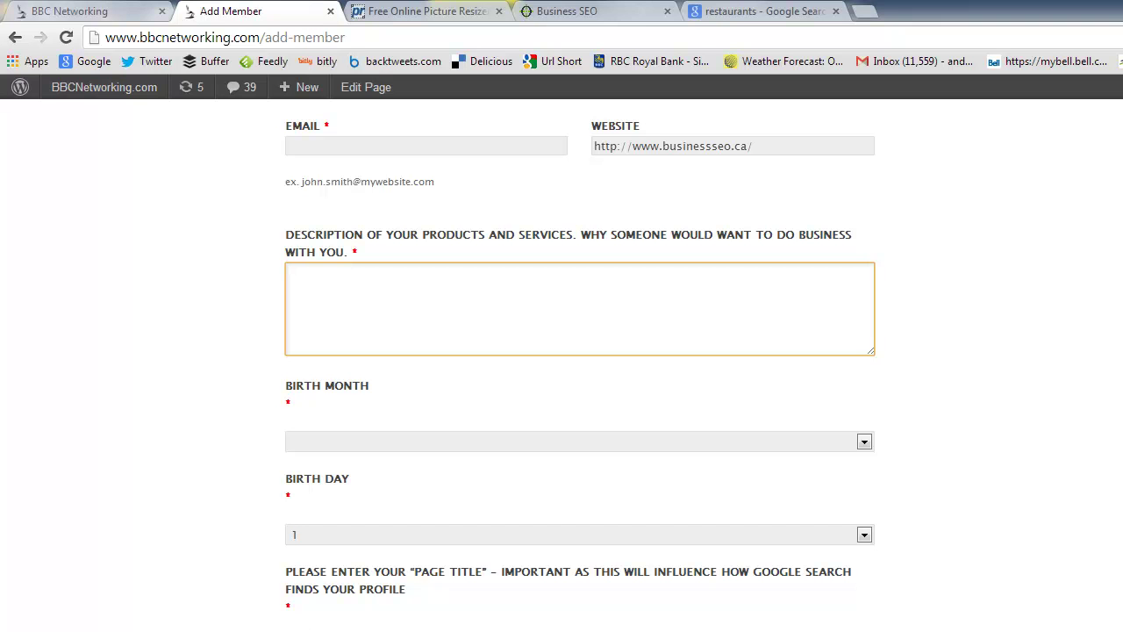
pyautogui.scroll(-1, 354, 476)
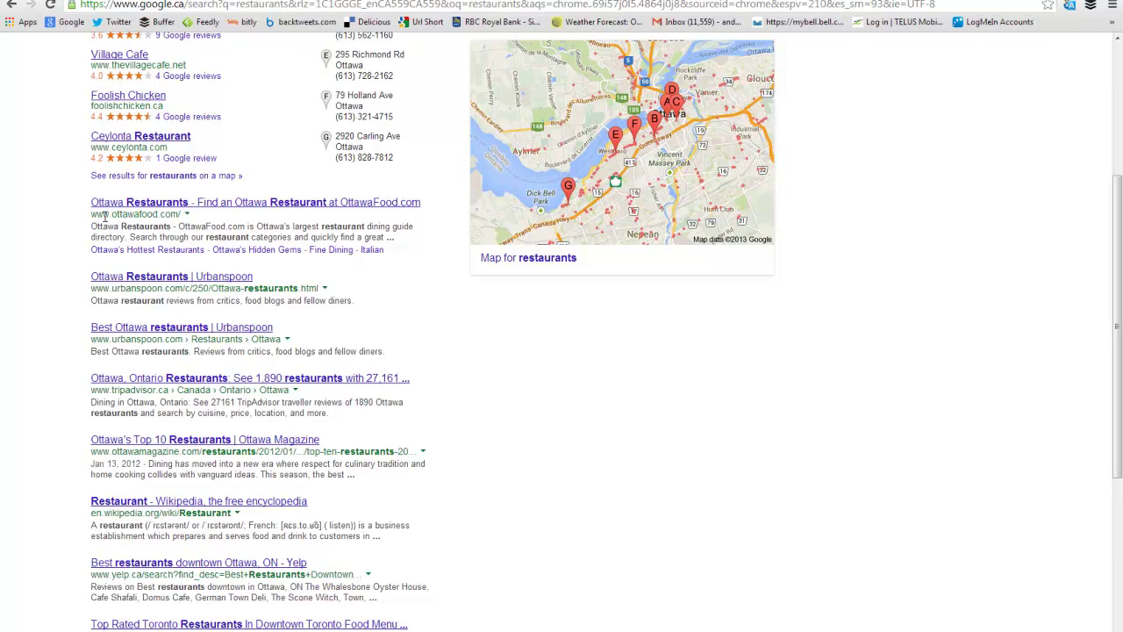
pyautogui.moveTo(86, 214); pyautogui.dragTo(194, 212)
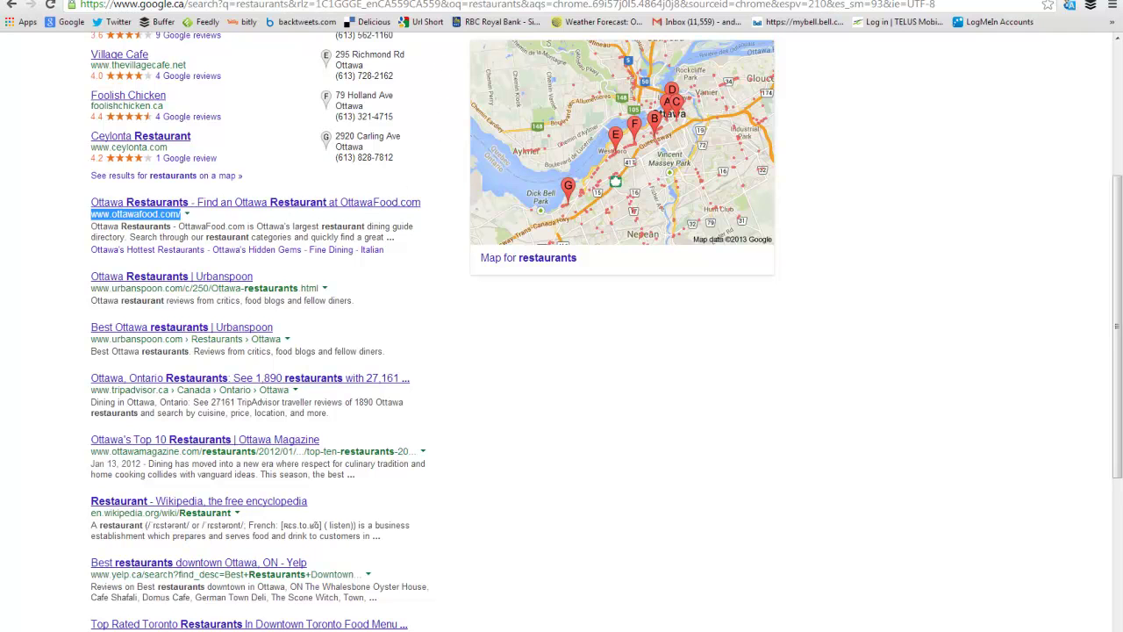
pyautogui.click(207, 1)
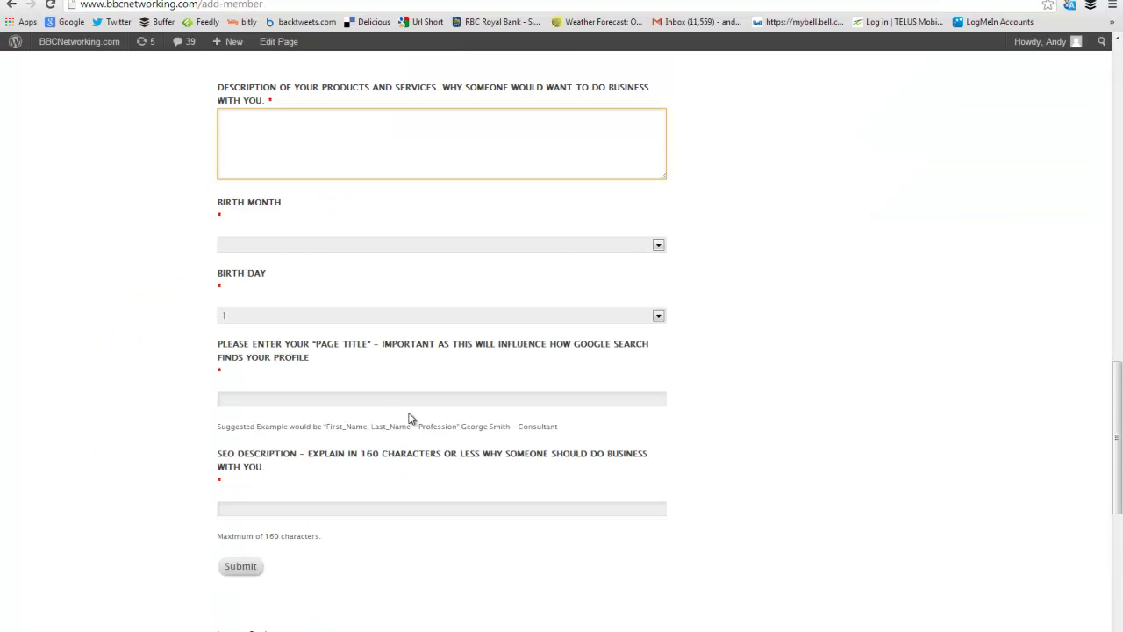
pyautogui.scroll(-2, 406, 422)
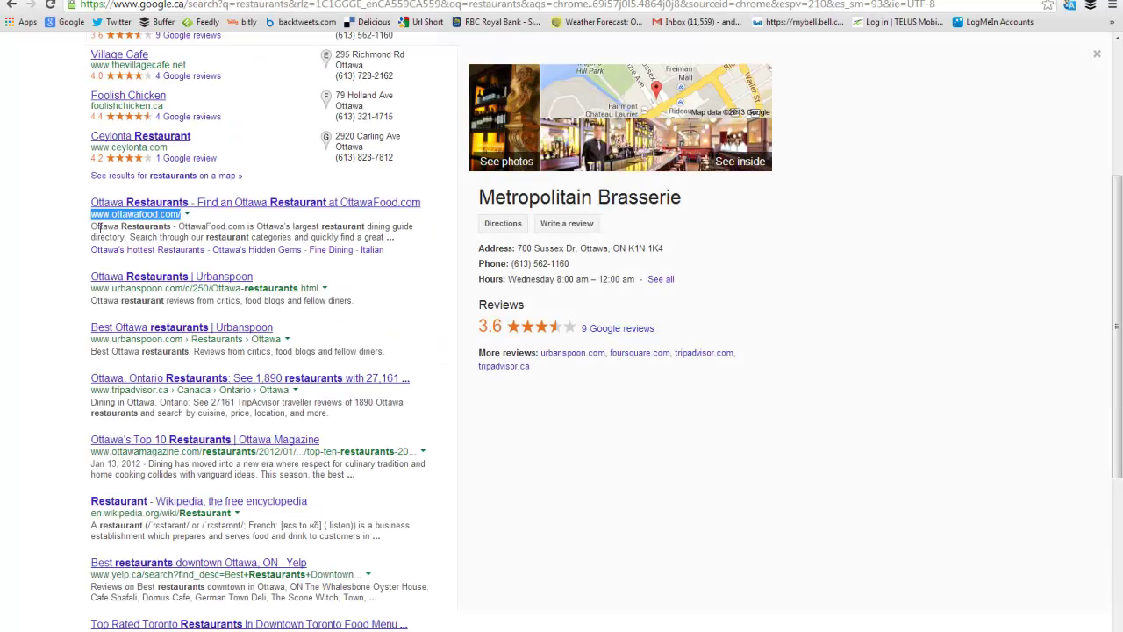
pyautogui.moveTo(92, 227); pyautogui.dragTo(411, 244)
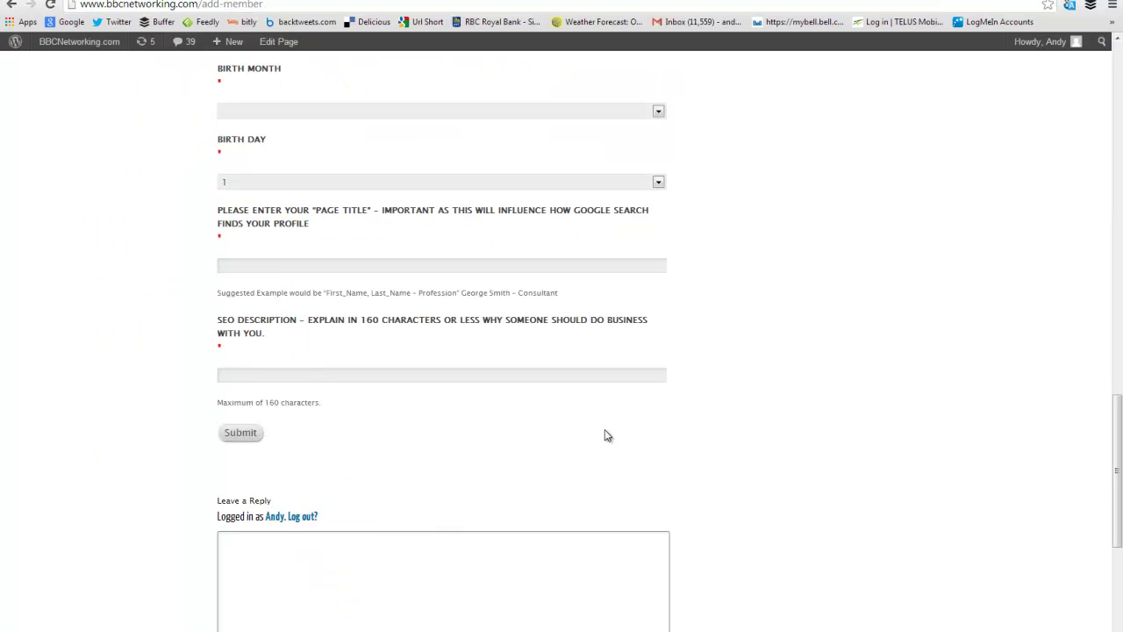
# - Return to the beginning of the Add Member form to review its name, club and profession fields
pyautogui.scroll(15, 663, 465)
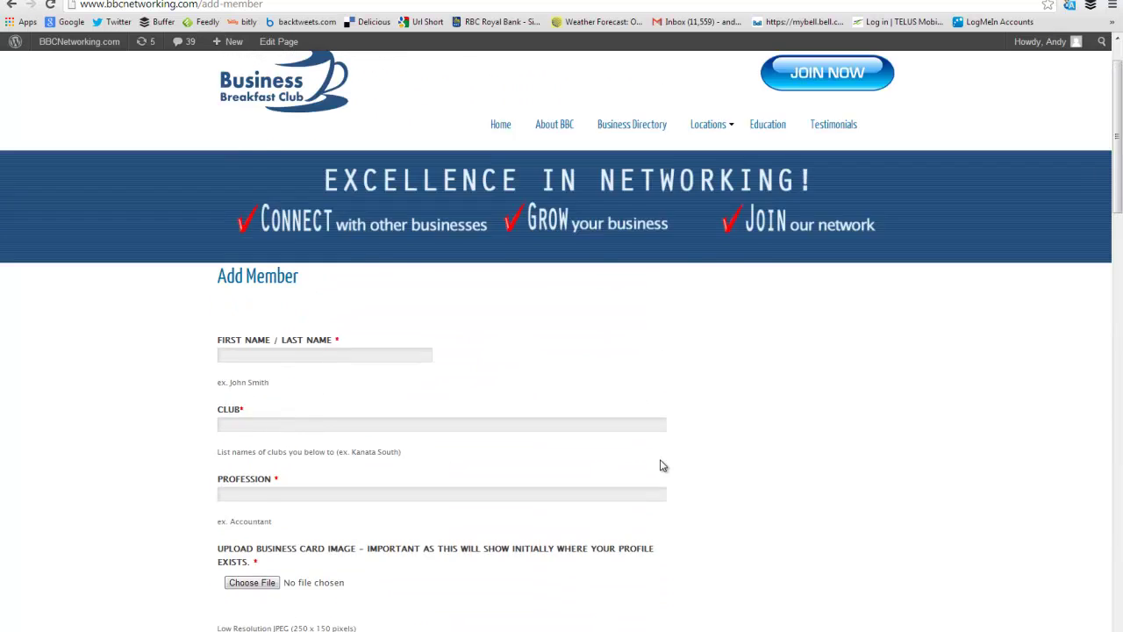
pyautogui.scroll(1, 662, 465)
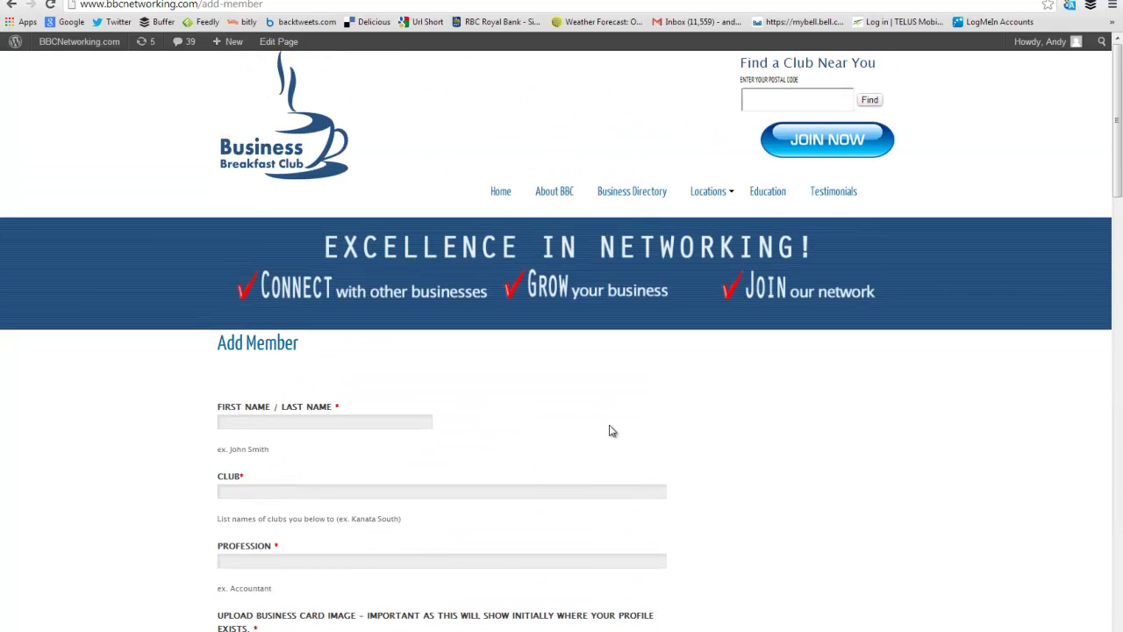